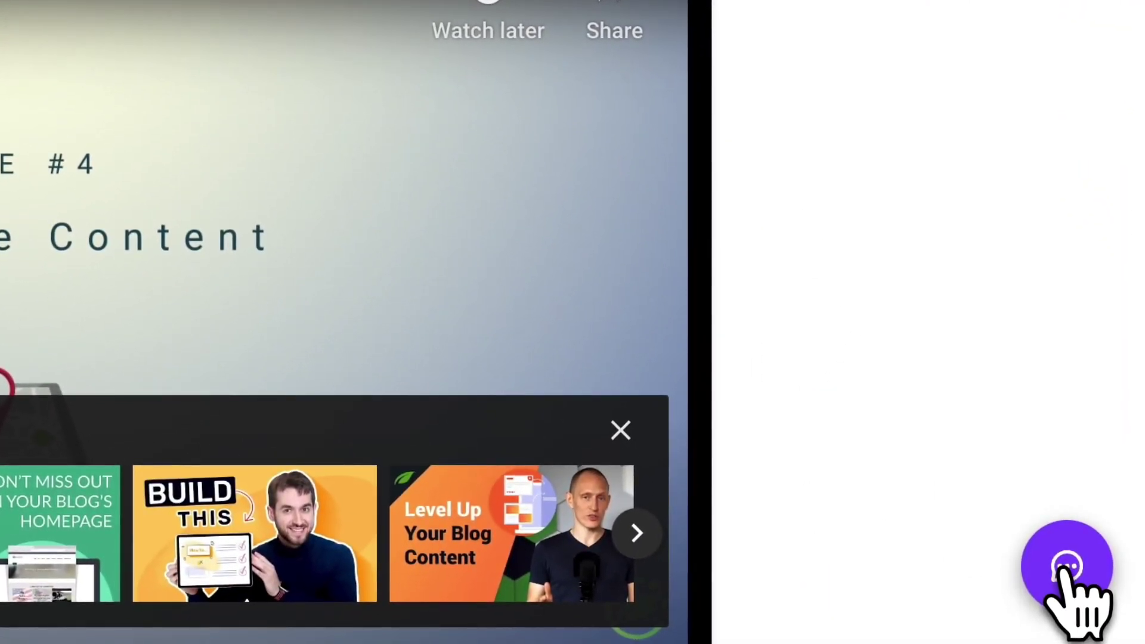
Step: Show the preview chat conversation and highlight the visitor's question about how coaching calls work
click(1068, 567)
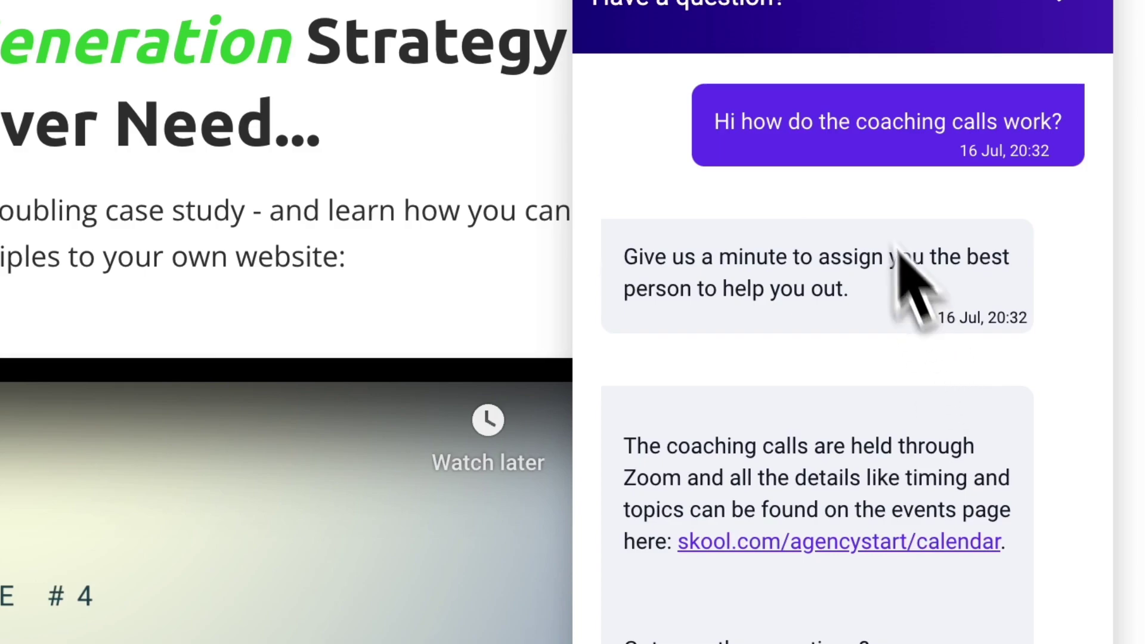
drag(712, 123, 1085, 144)
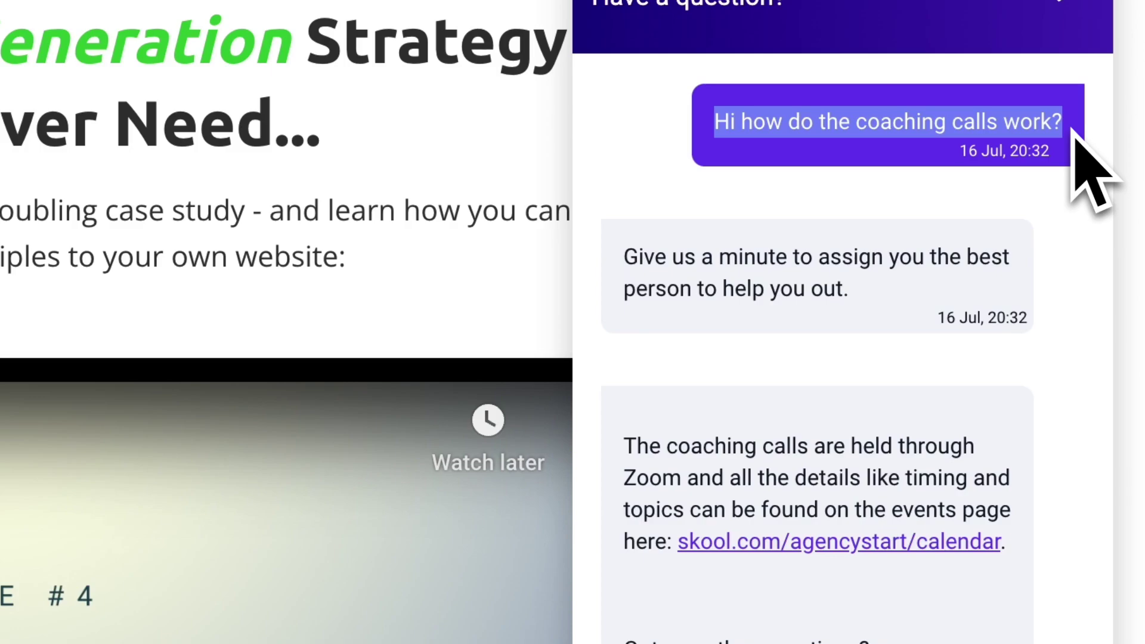
click(958, 157)
mouse_move(742, 122)
mouse_down()
mouse_move(1087, 115)
mouse_move(1059, 125)
mouse_up()
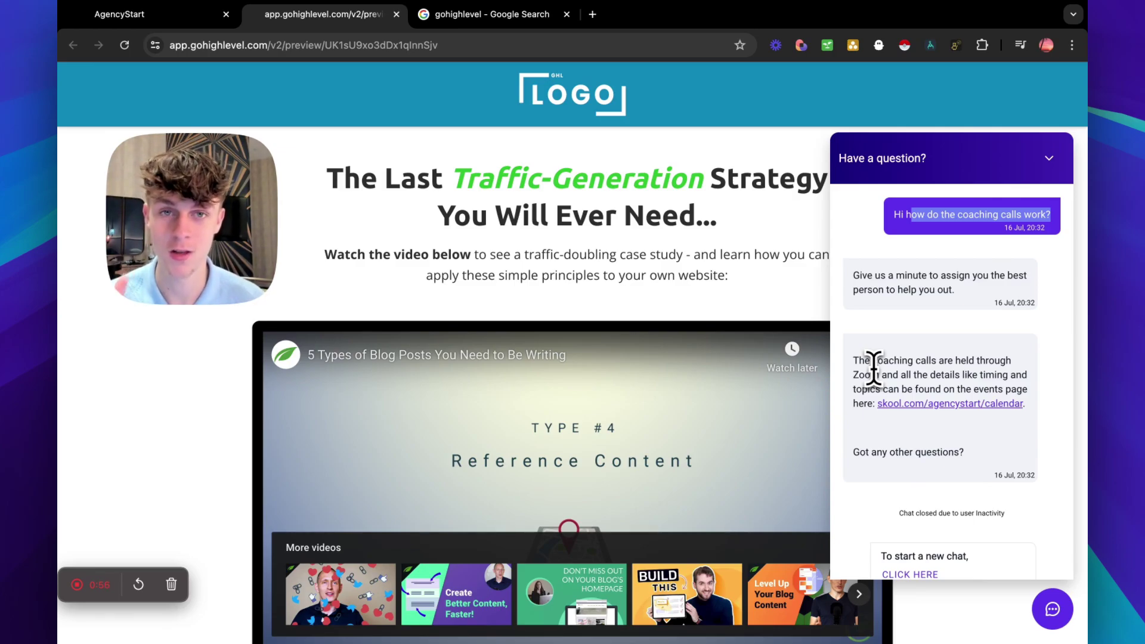
Step: Return from the Google Search and preview tabs to the AgencyStart funnel steps page
click(492, 13)
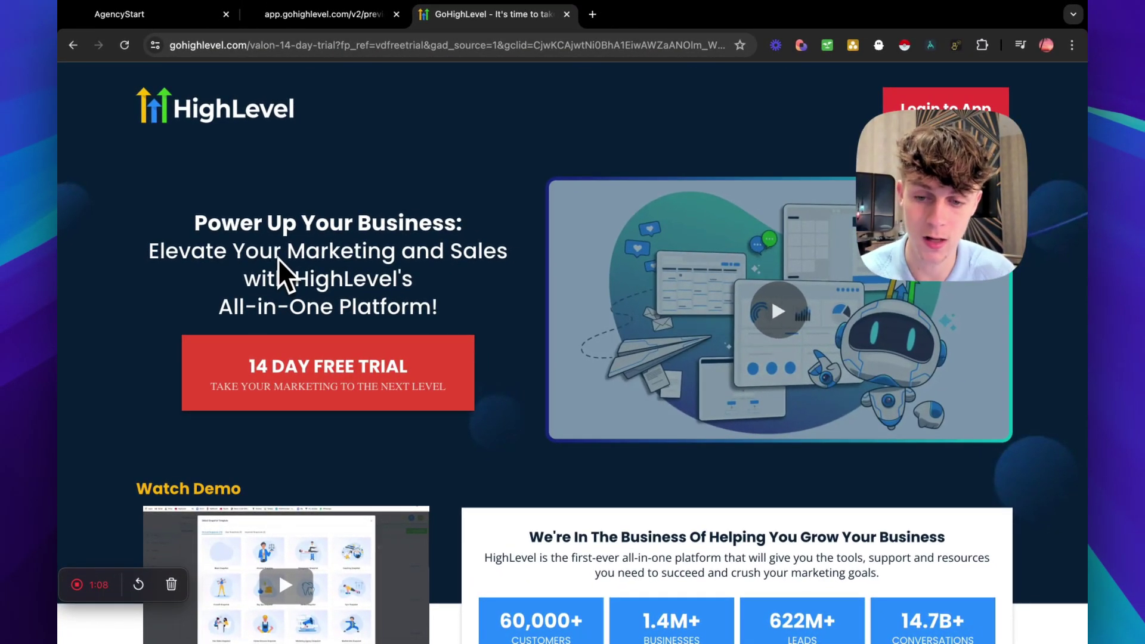
click(253, 14)
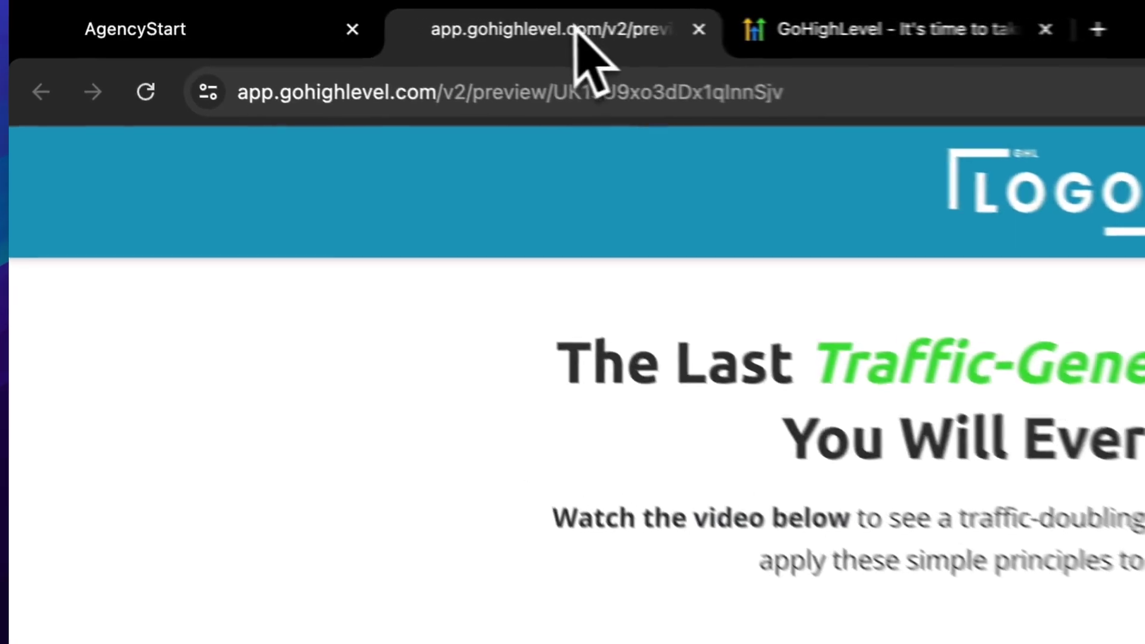
click(269, 35)
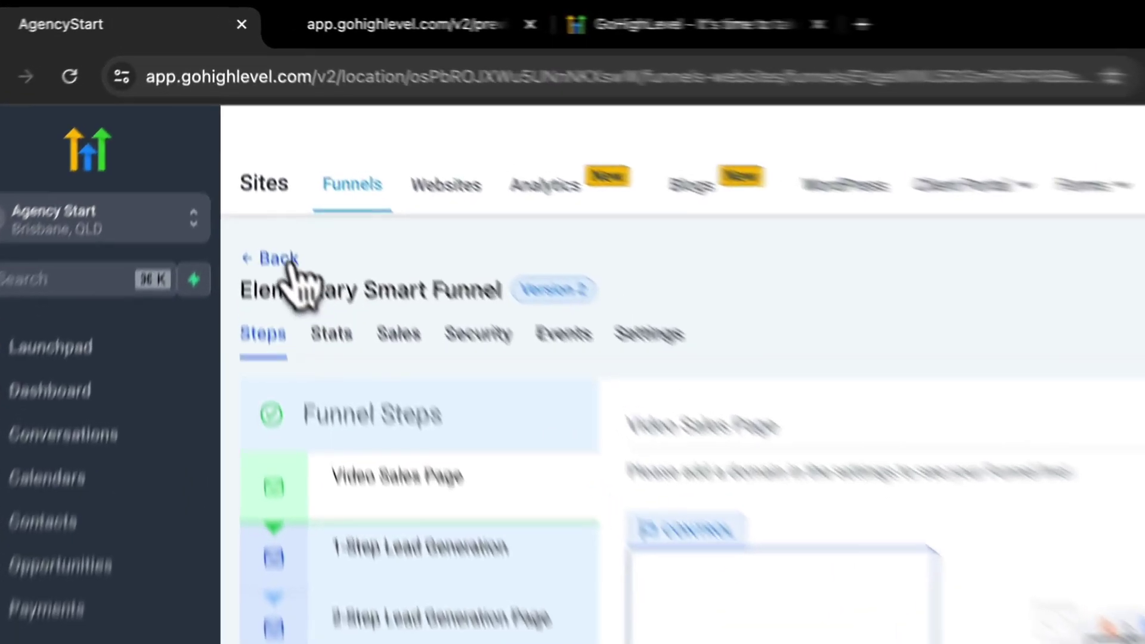
Step: Return to the Funnels list in the Sites area
click(241, 153)
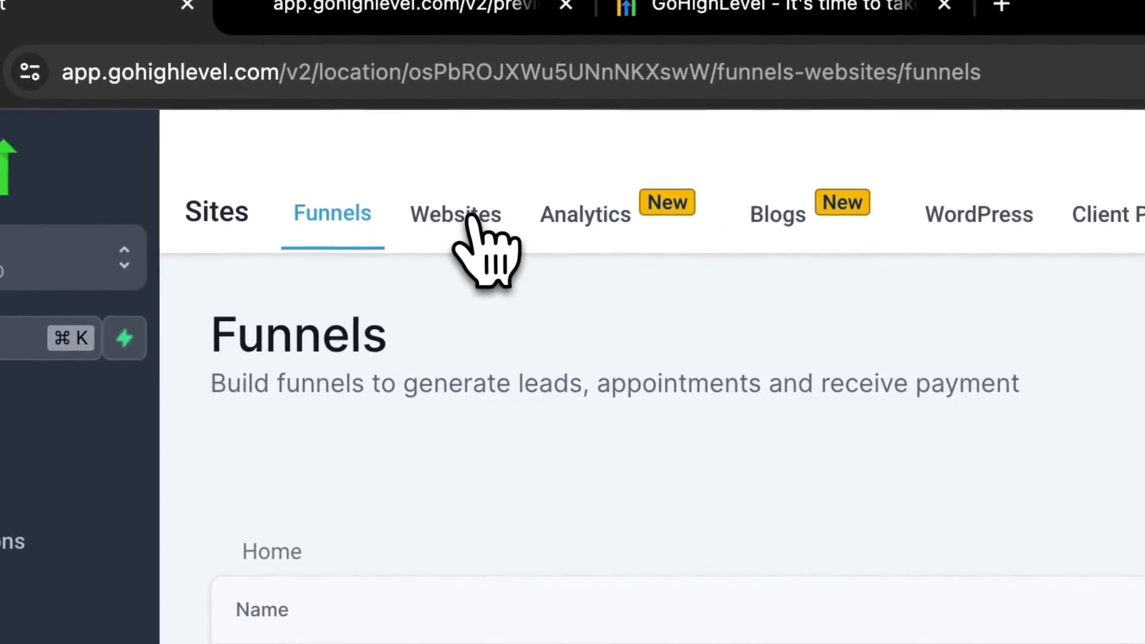
click(471, 219)
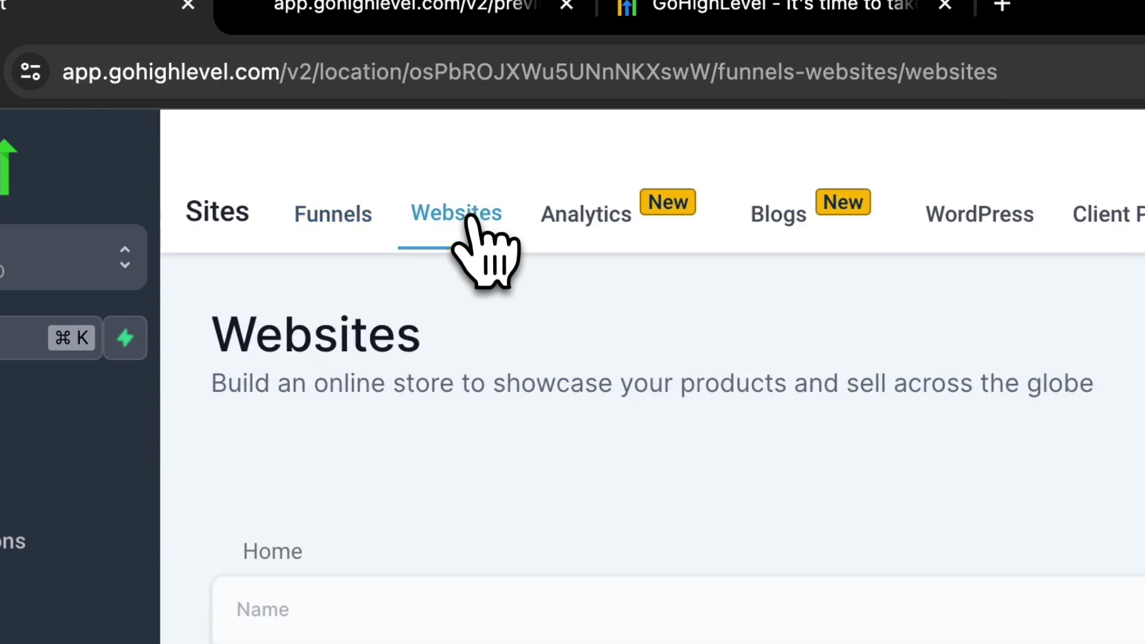
click(344, 223)
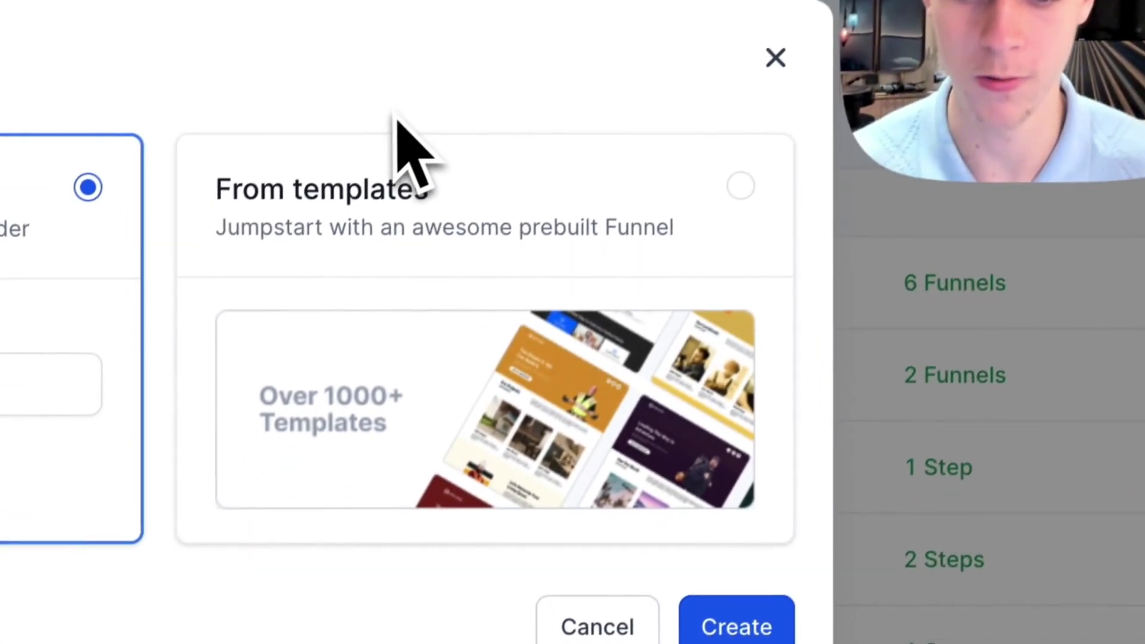
Step: Start a new funnel from templates and preview the SaaS Sales template
click(475, 183)
click(731, 614)
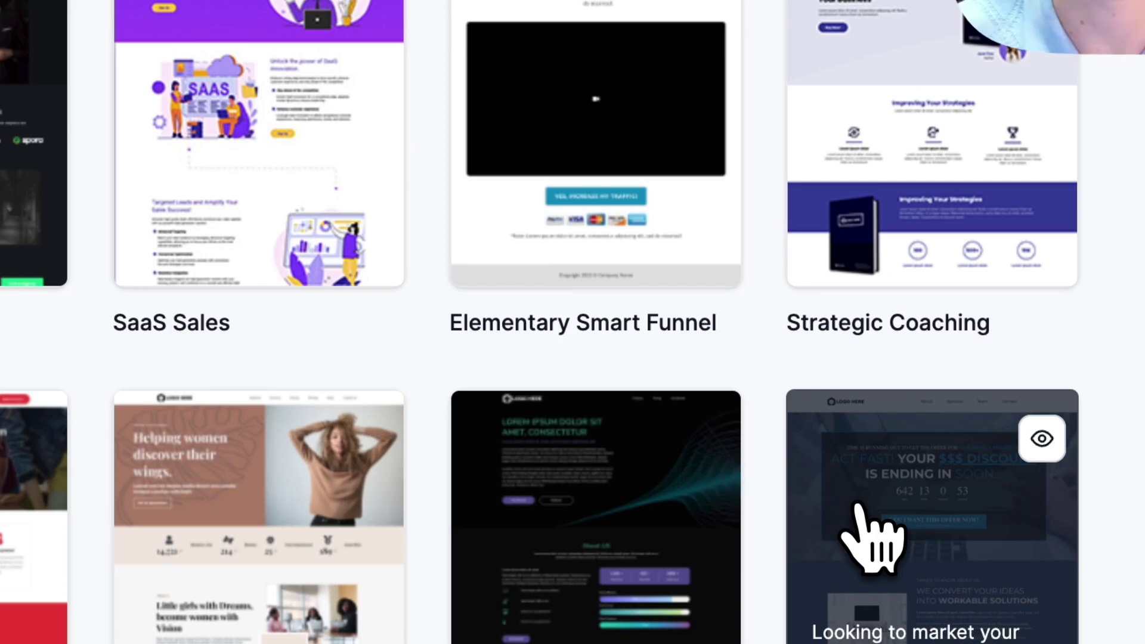
mouse_move(560, 331)
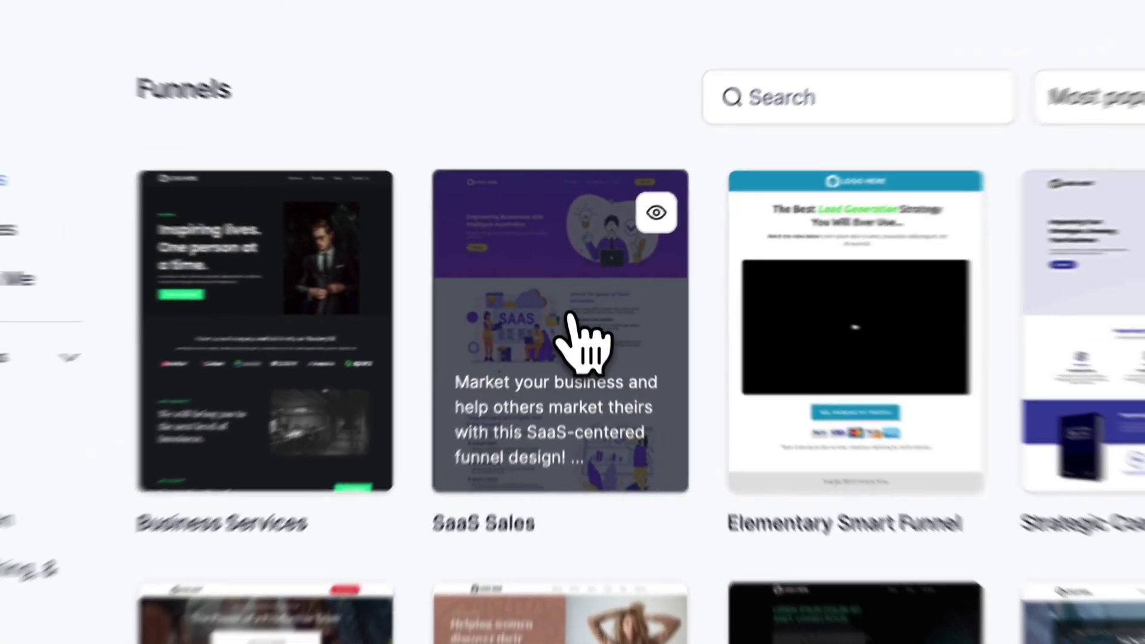
click(582, 336)
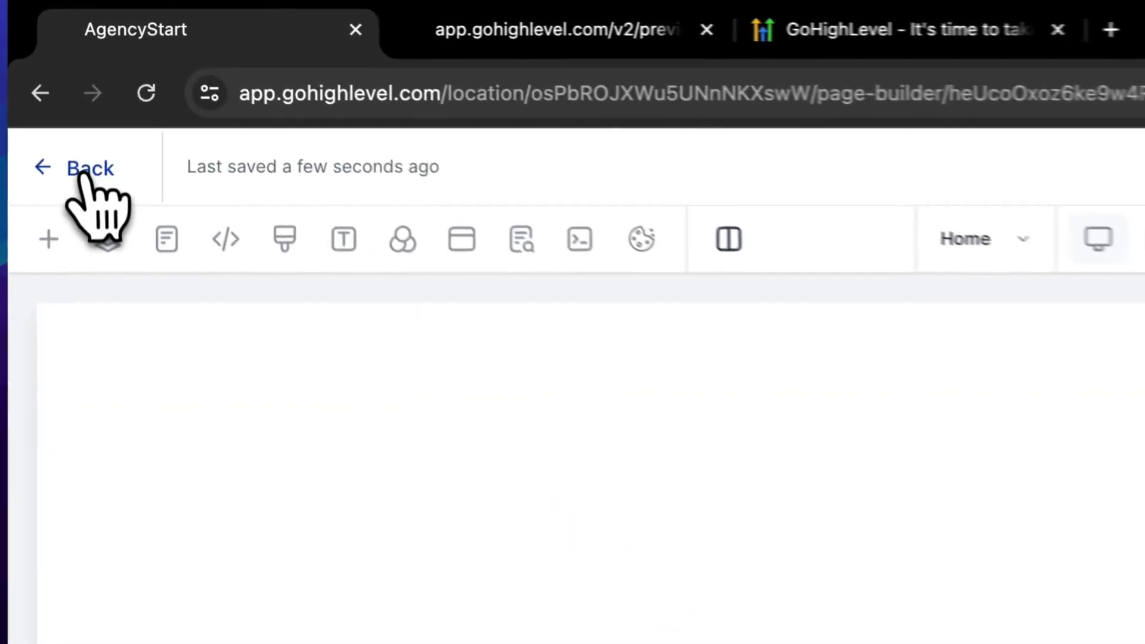
Step: Check the funnel's chat widget setting, then go to the Chat Widget section in Sites
click(89, 81)
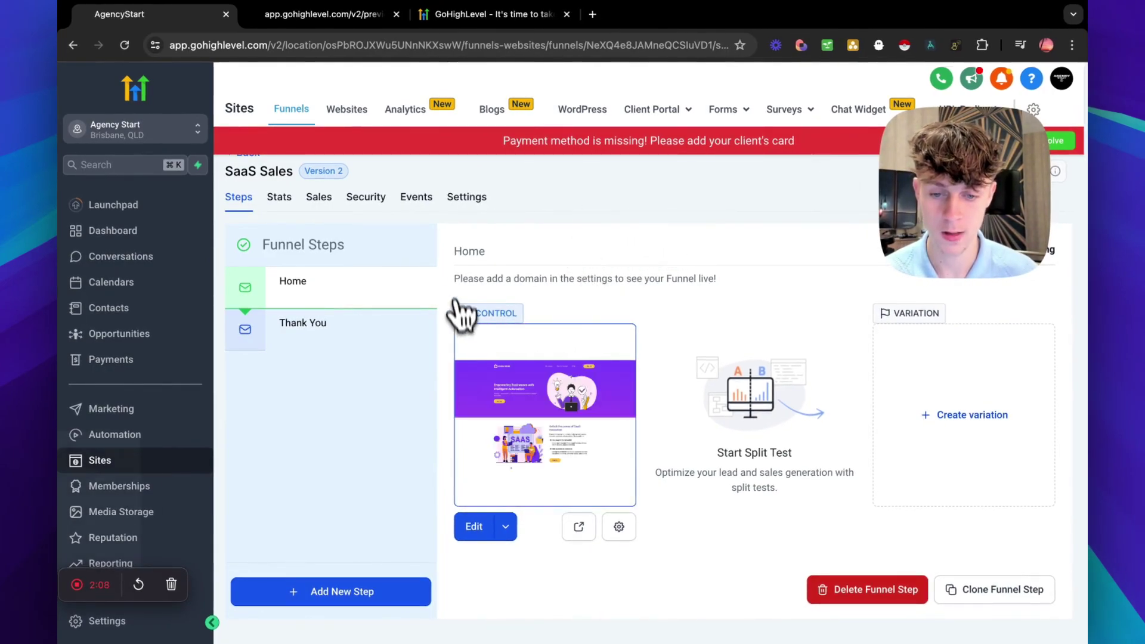
click(466, 196)
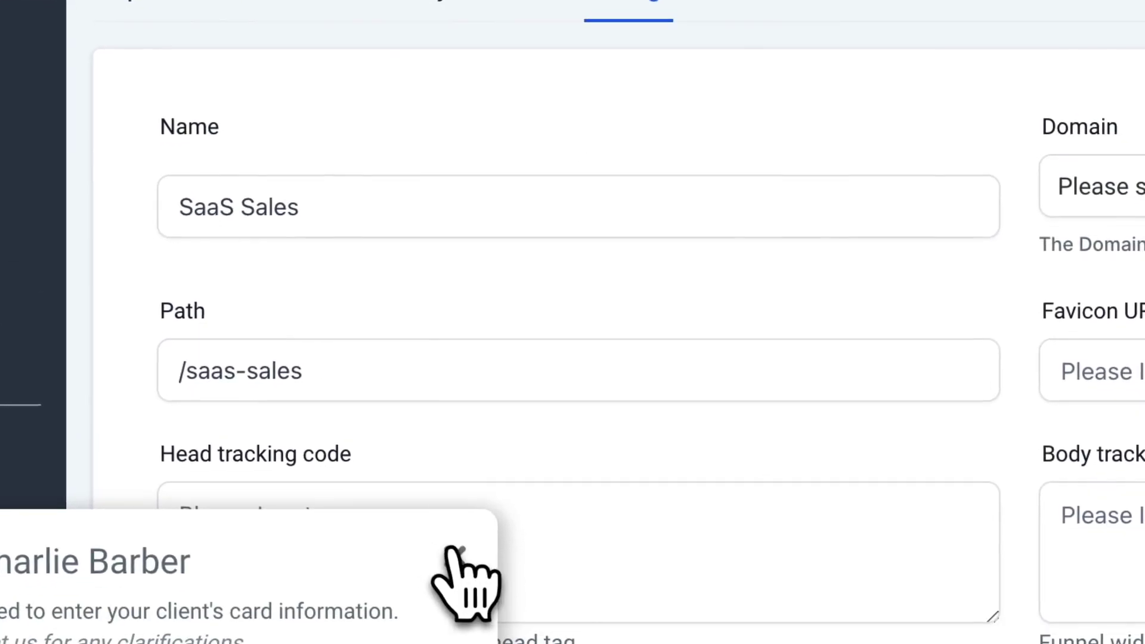
scroll(735, 485, down, 1)
scroll(734, 488, down, 4)
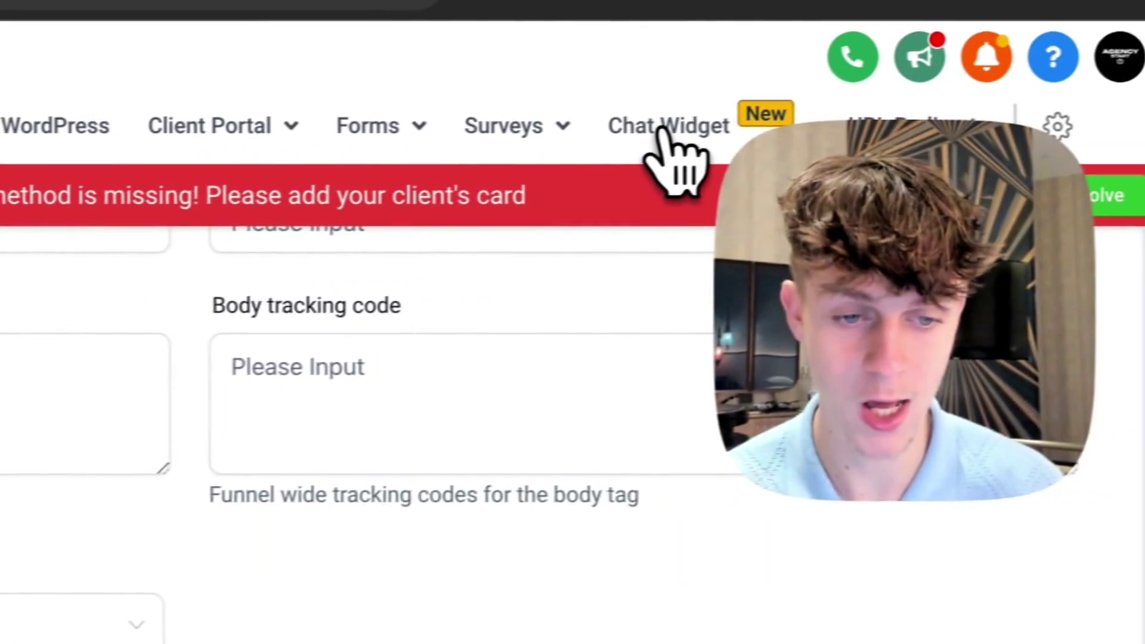
click(635, 129)
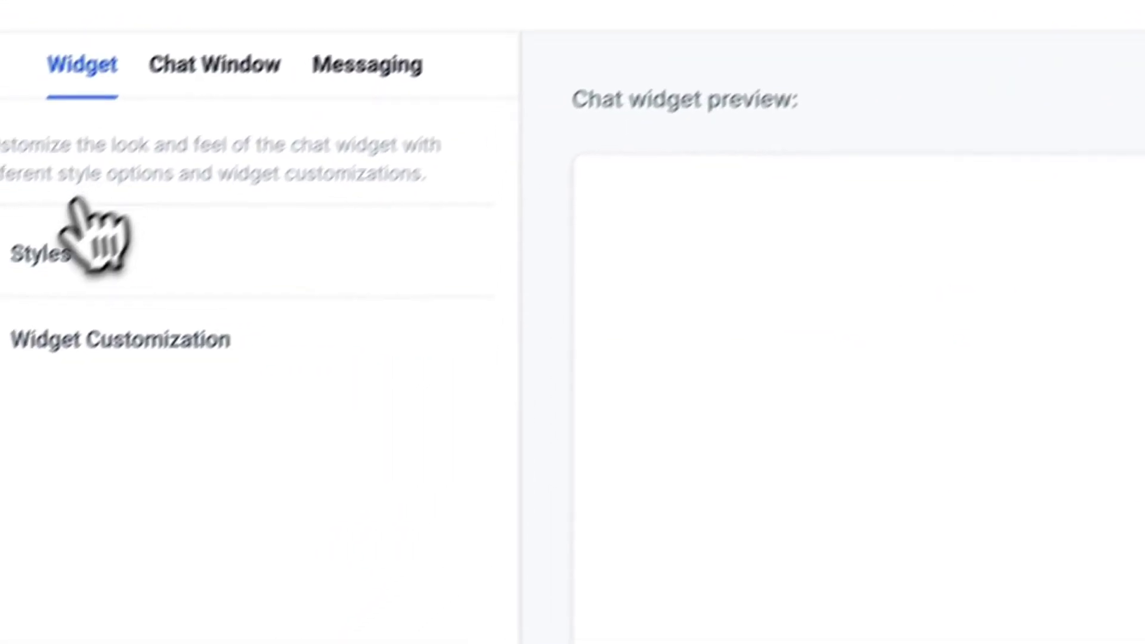
Step: Try the orange and yellow themes, then apply the purple theme to Chat Widget2
click(87, 212)
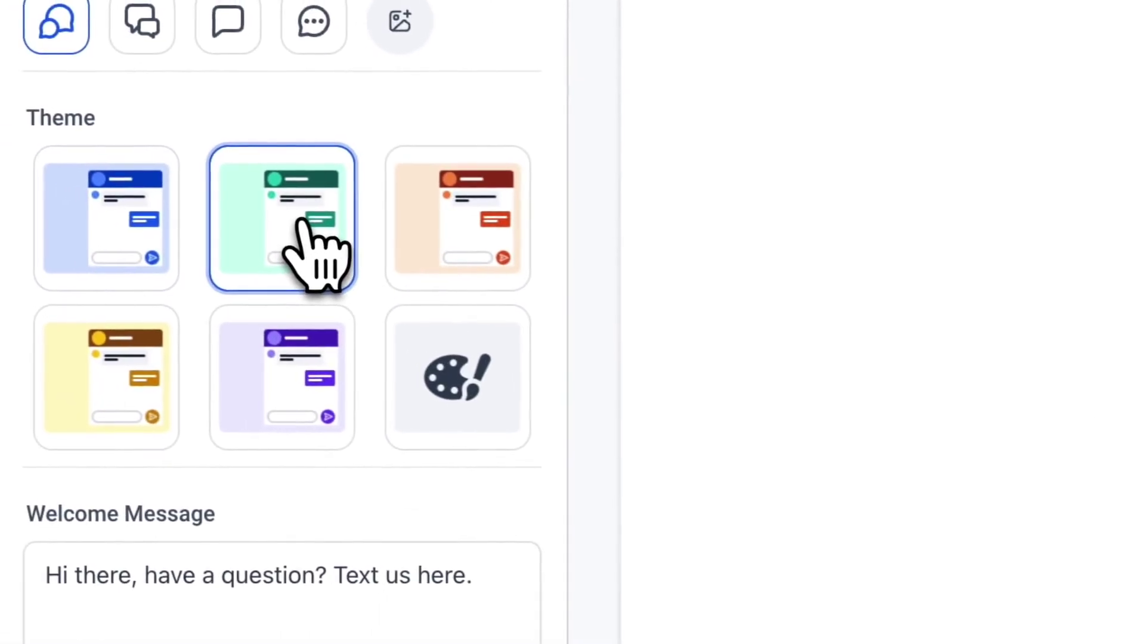
click(474, 254)
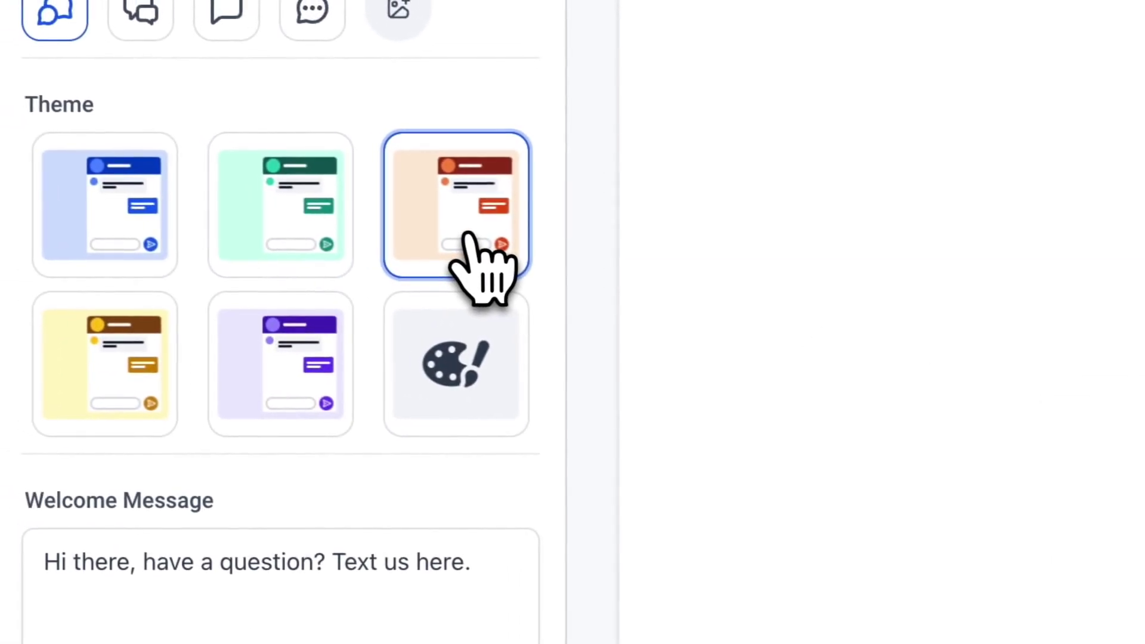
click(96, 383)
click(296, 372)
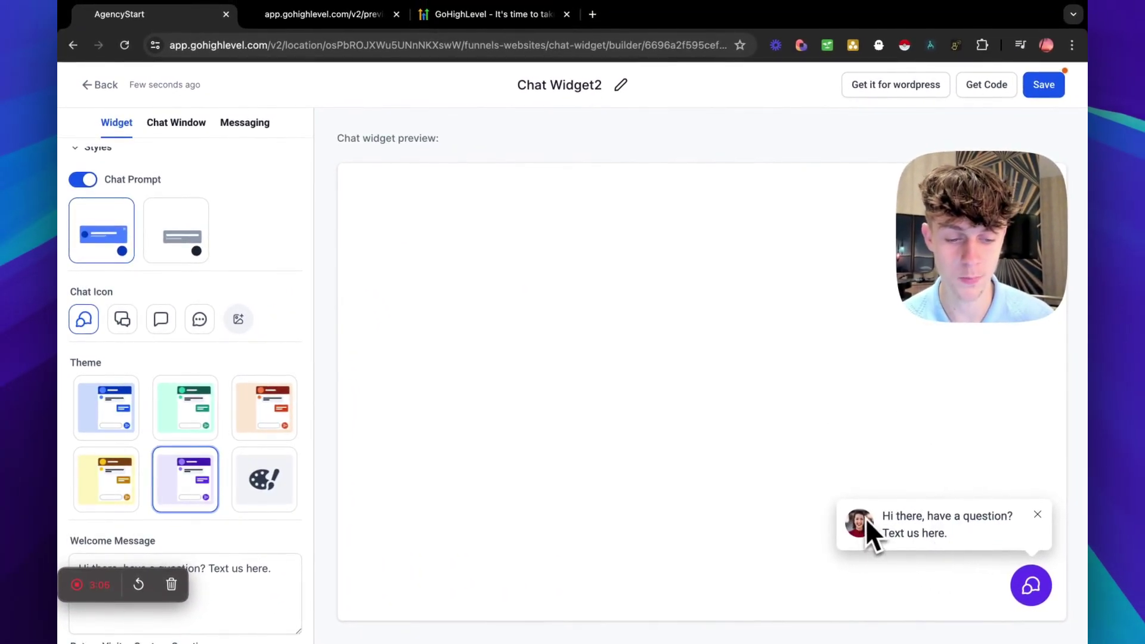
scroll(228, 417, down, 2)
Step: Replace the welcome message with 'Welcome' and expand Widget Customization
click(171, 417)
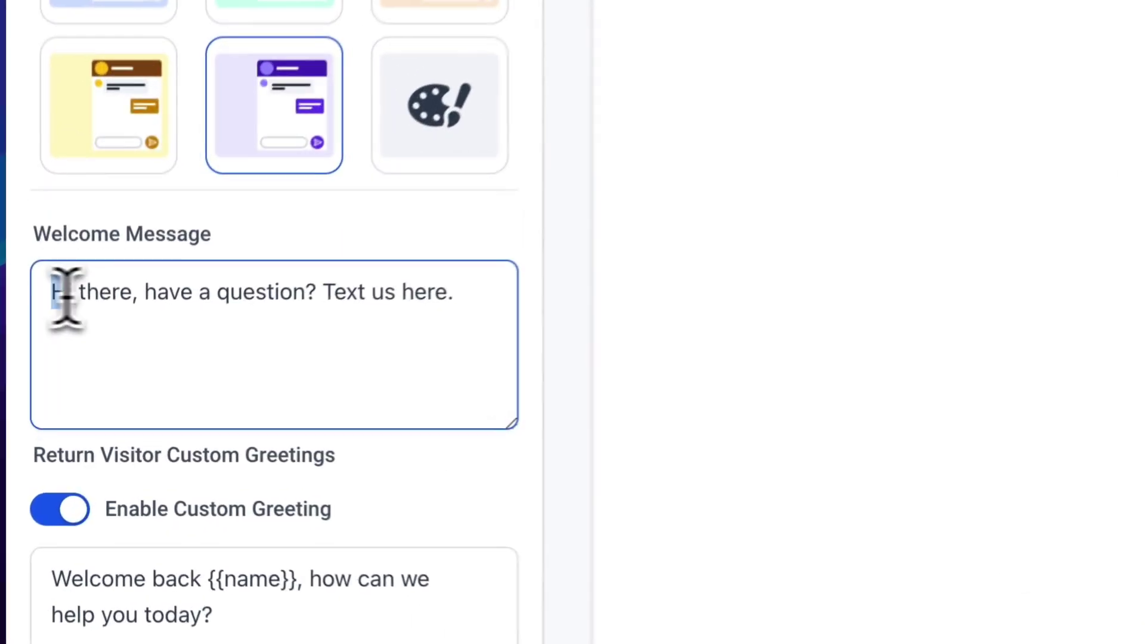
drag(78, 371, 163, 371)
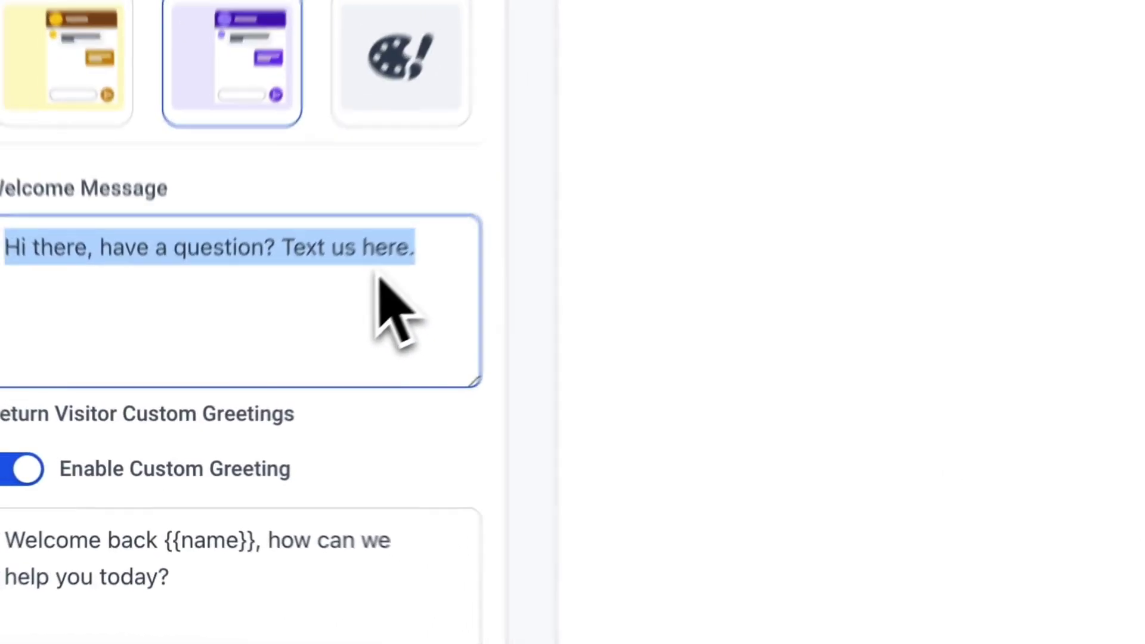
text(Welcme)
key(BackSpace)
key(BackSpace)
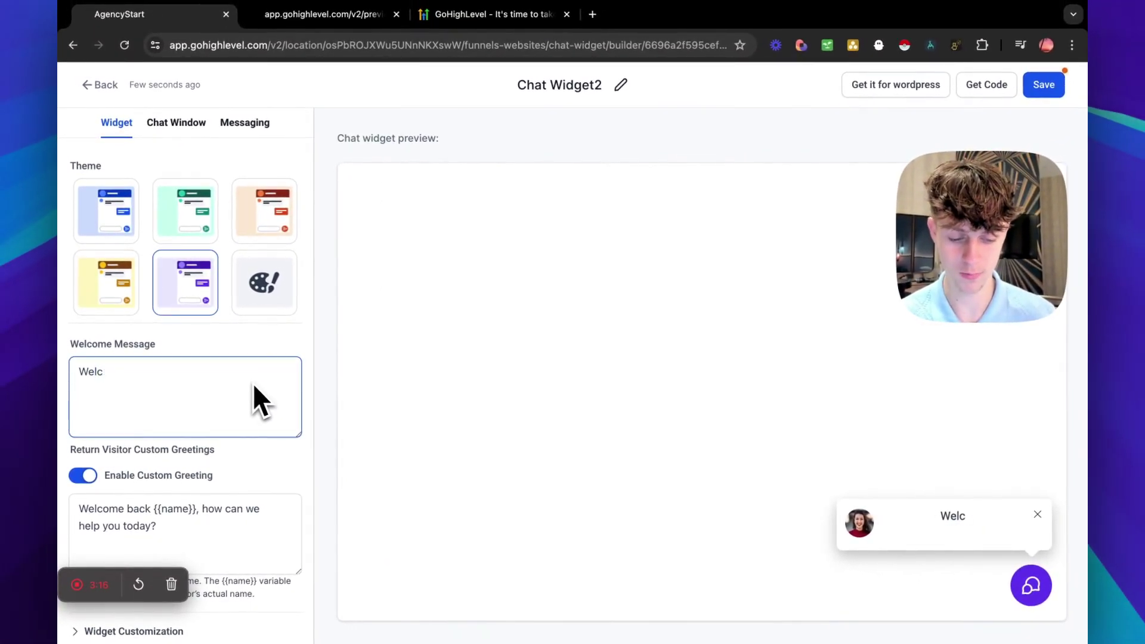
text(ome)
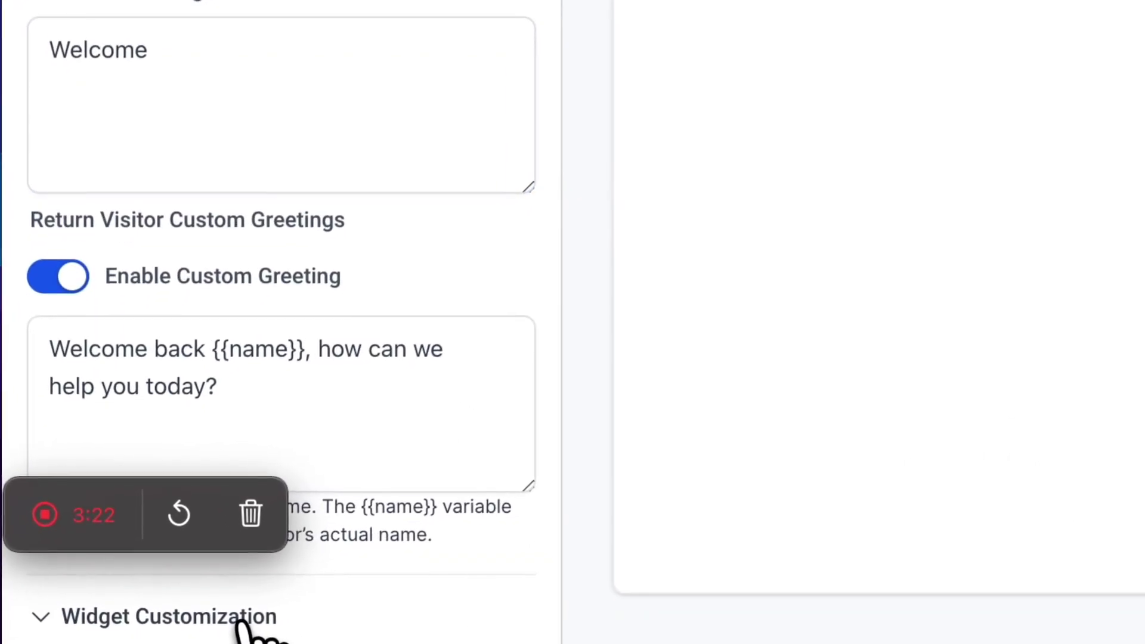
click(228, 452)
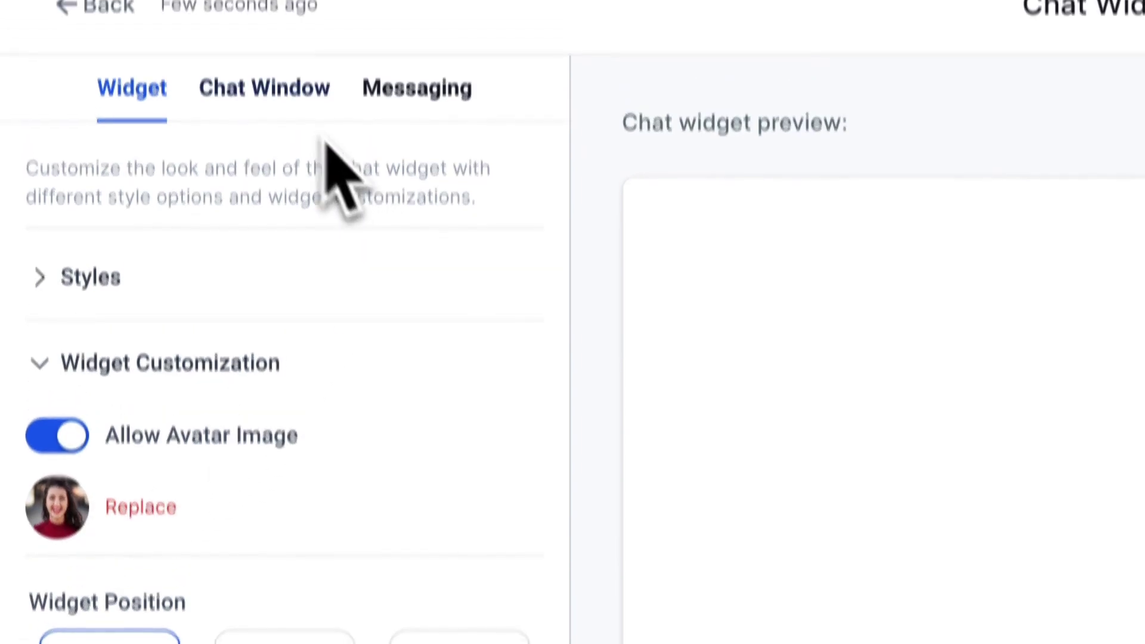
Step: Review the acknowledgement and feedback messages in the Messaging settings
click(428, 170)
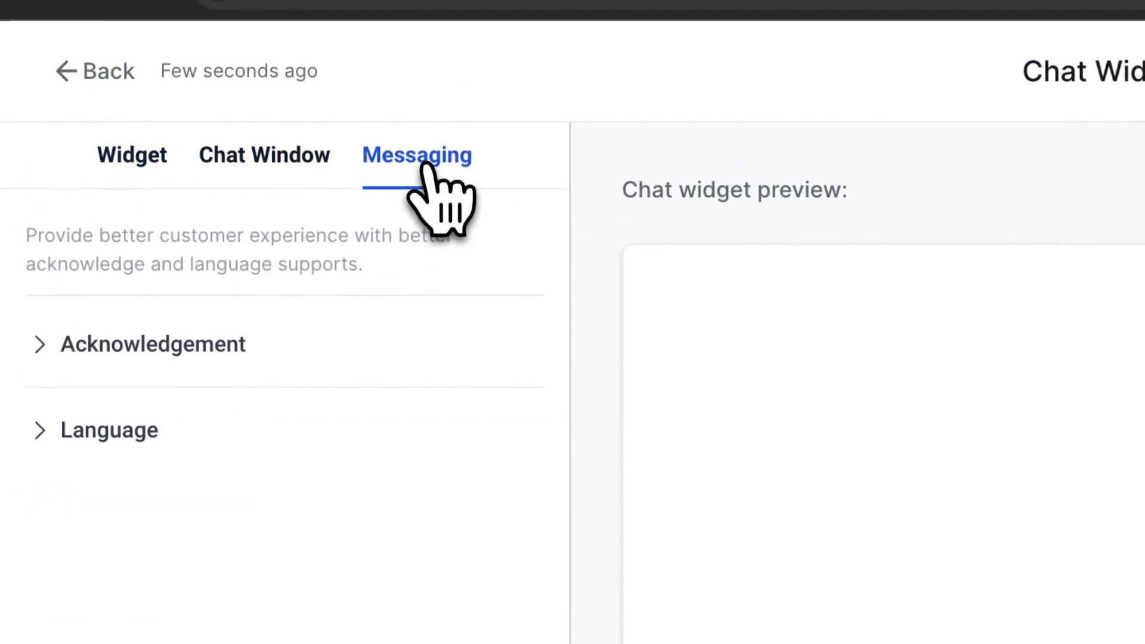
click(179, 345)
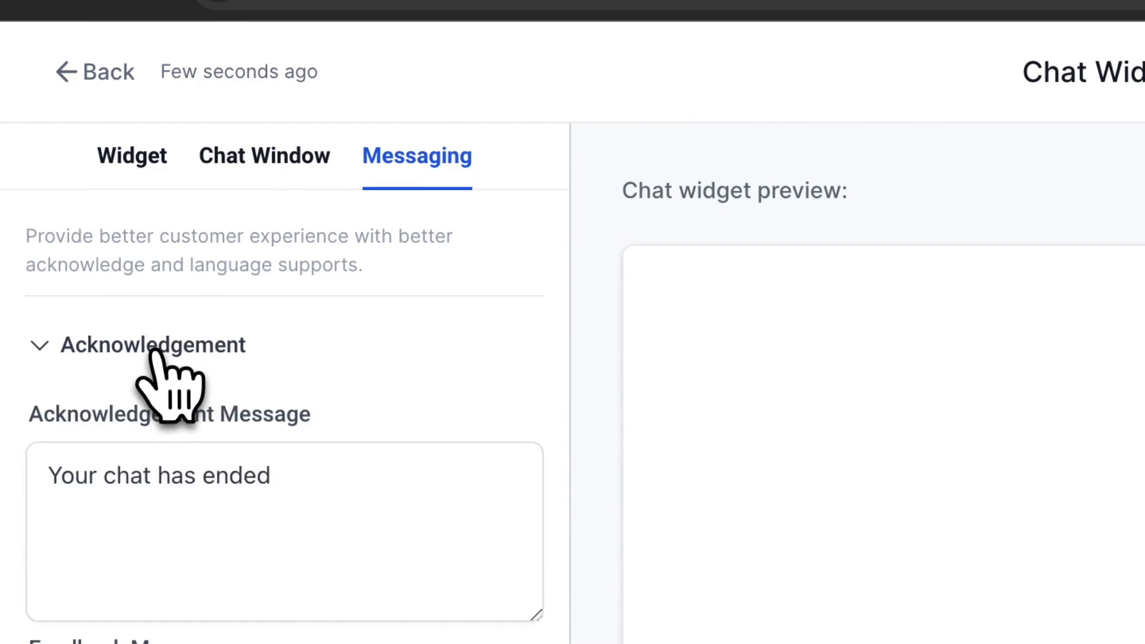
click(358, 525)
scroll(362, 542, down, 4)
scroll(376, 564, up, 2)
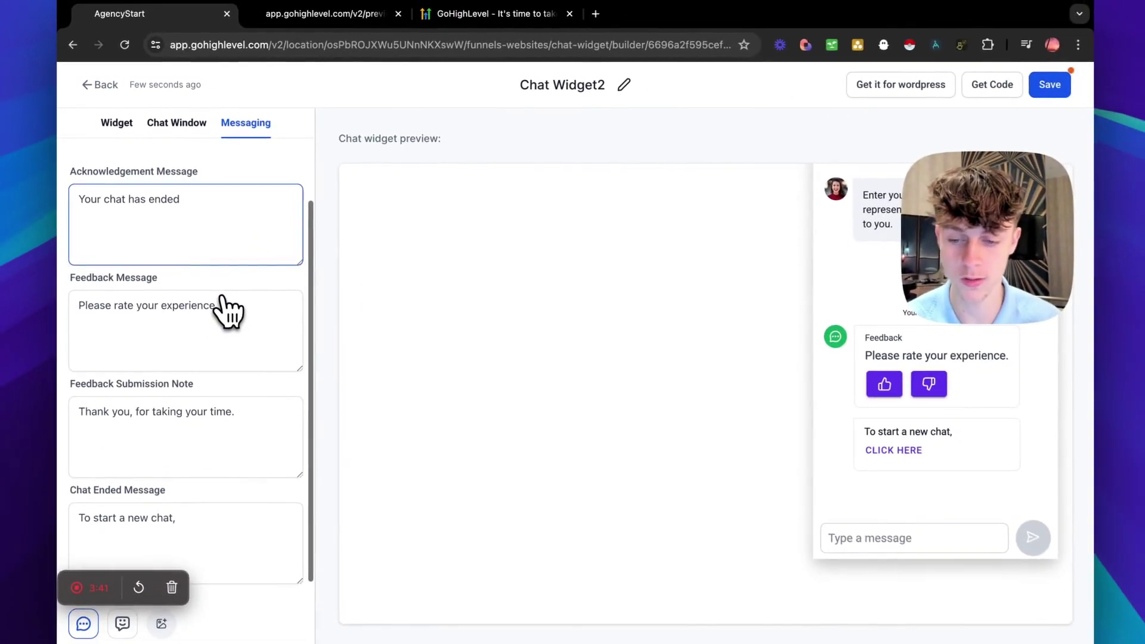
click(224, 304)
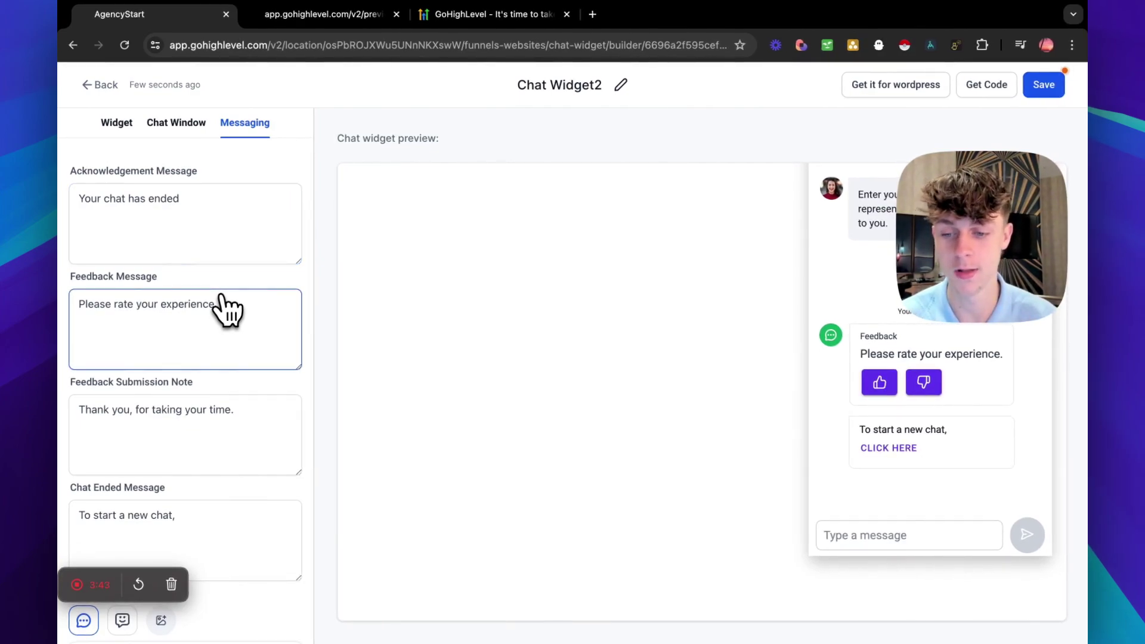
click(889, 325)
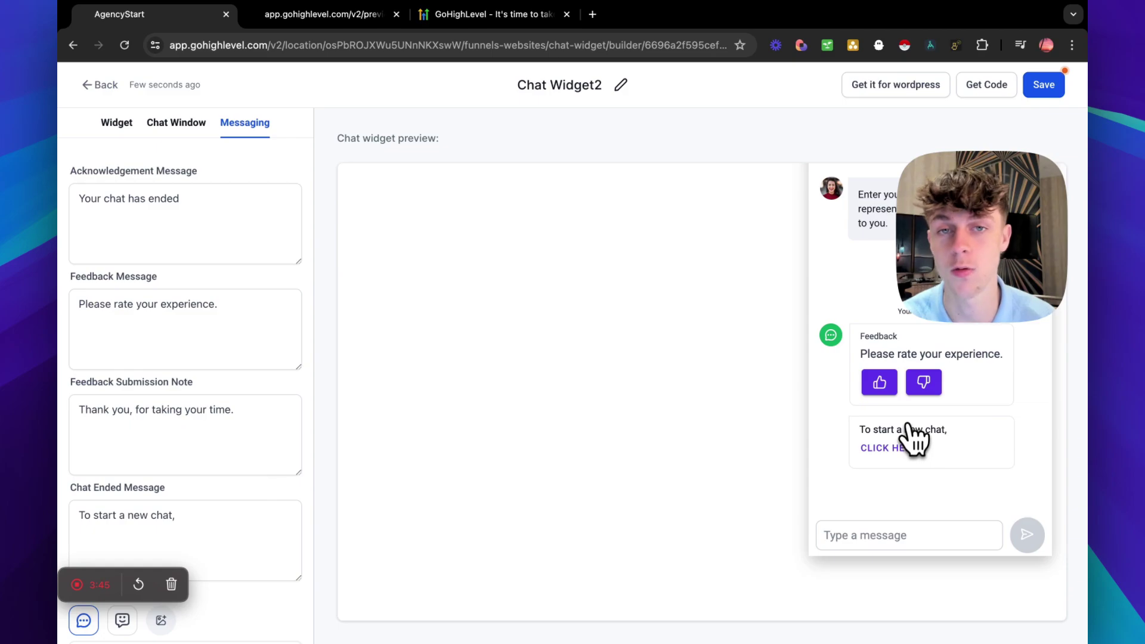
scroll(256, 354, down, 2)
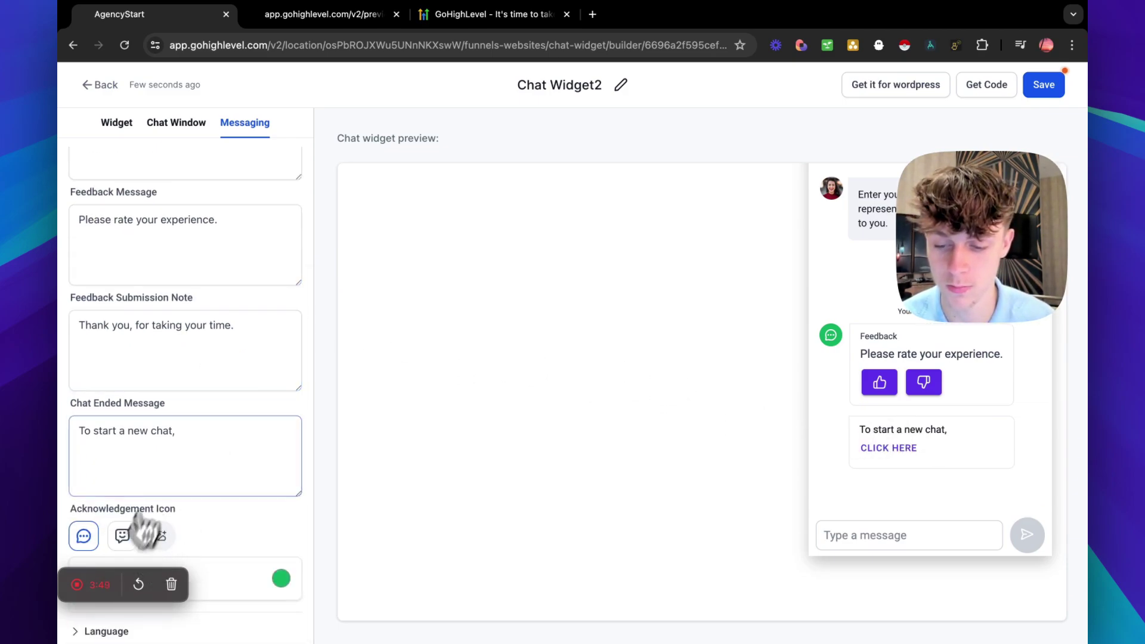
scroll(238, 361, up, 3)
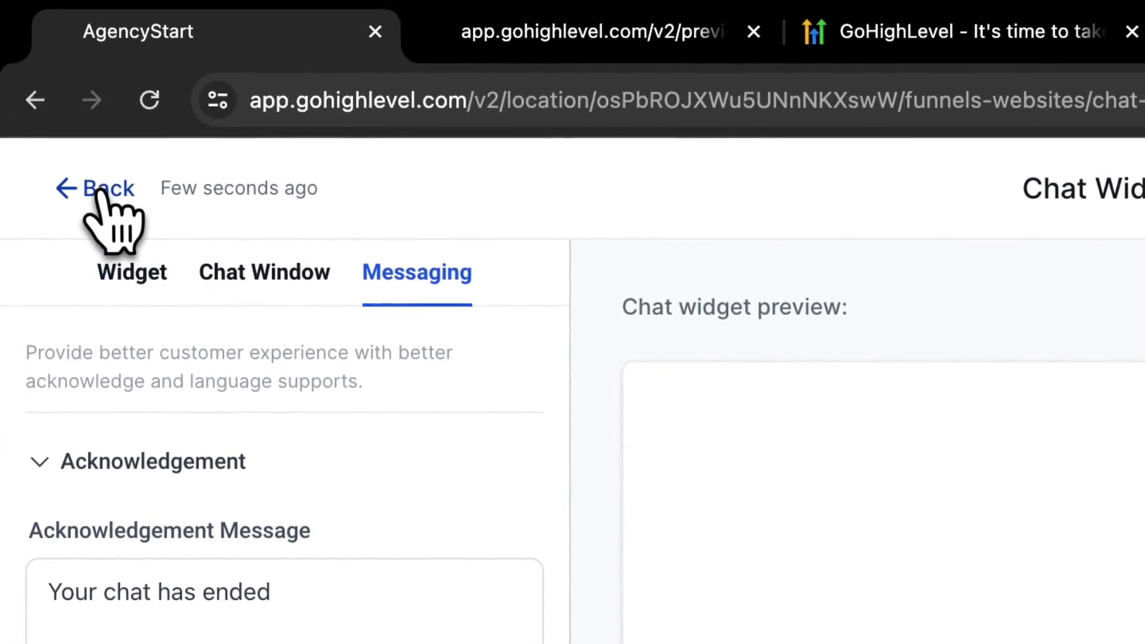
Step: Save Chat Widget2's changes and return to the list of chat widgets
click(96, 189)
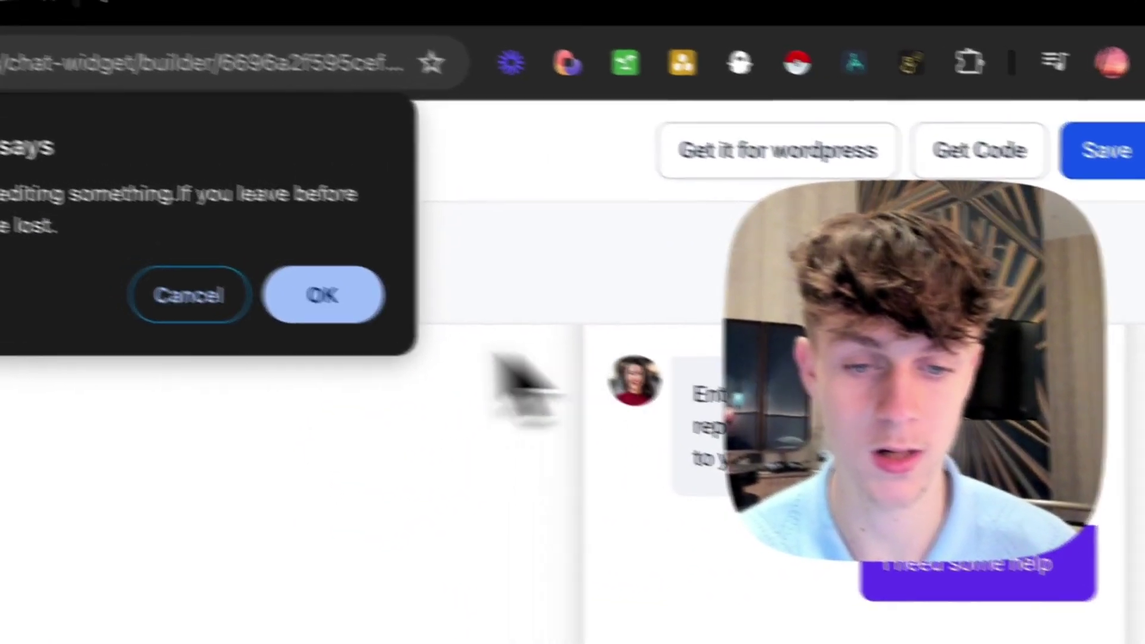
click(327, 314)
click(1041, 197)
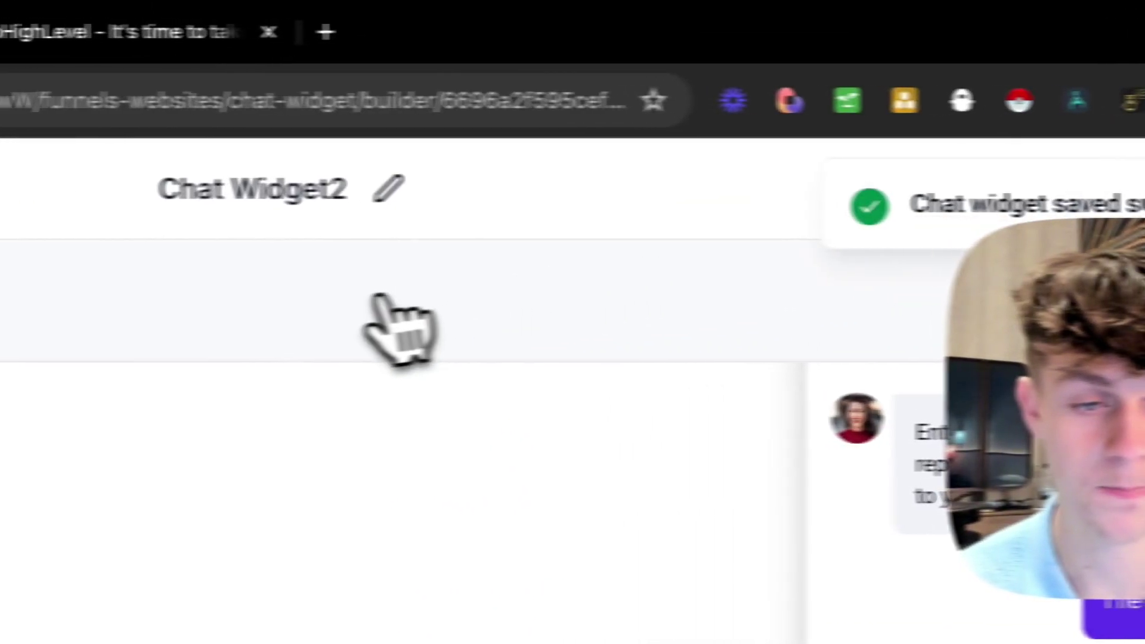
click(206, 309)
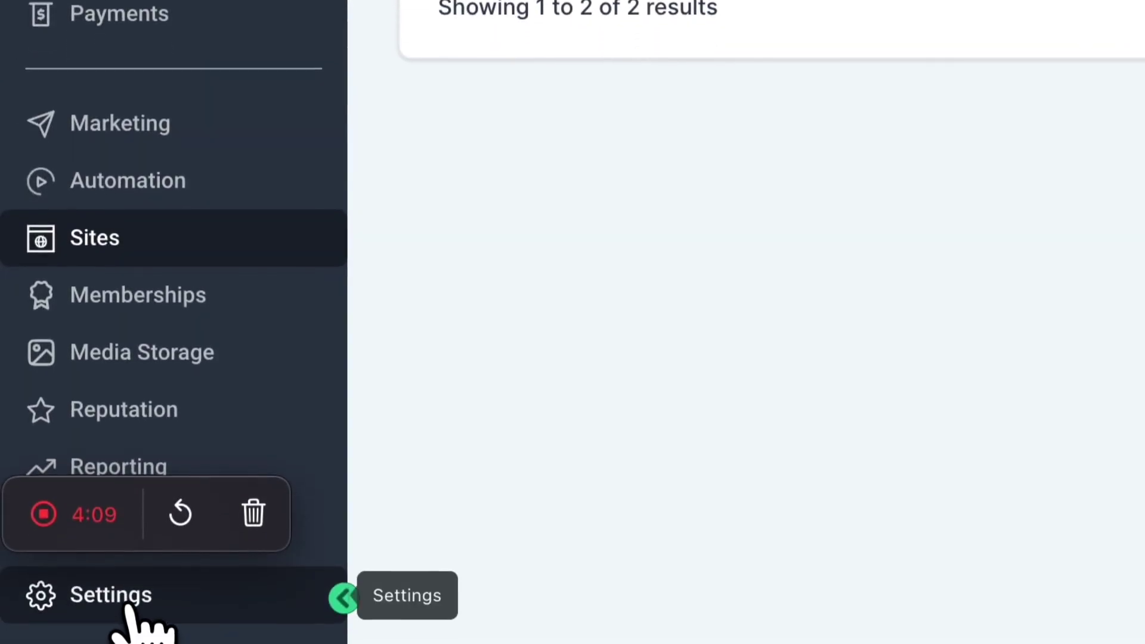
Step: Go to Settings > Conversation AI and point out the Supported Channels section
click(123, 607)
click(170, 216)
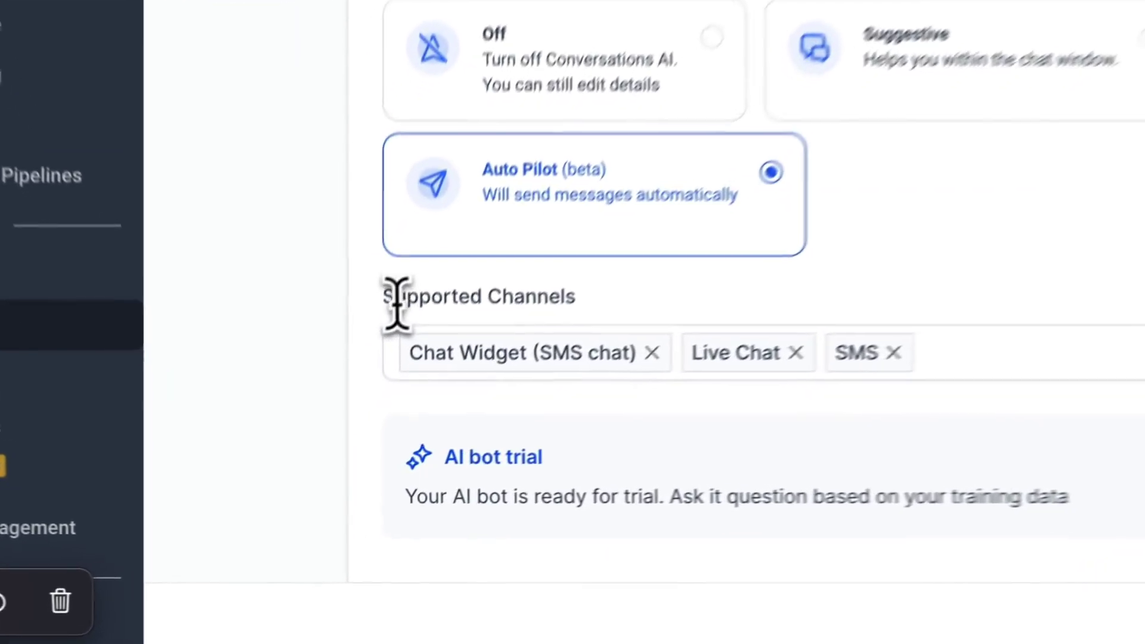
drag(342, 430, 433, 432)
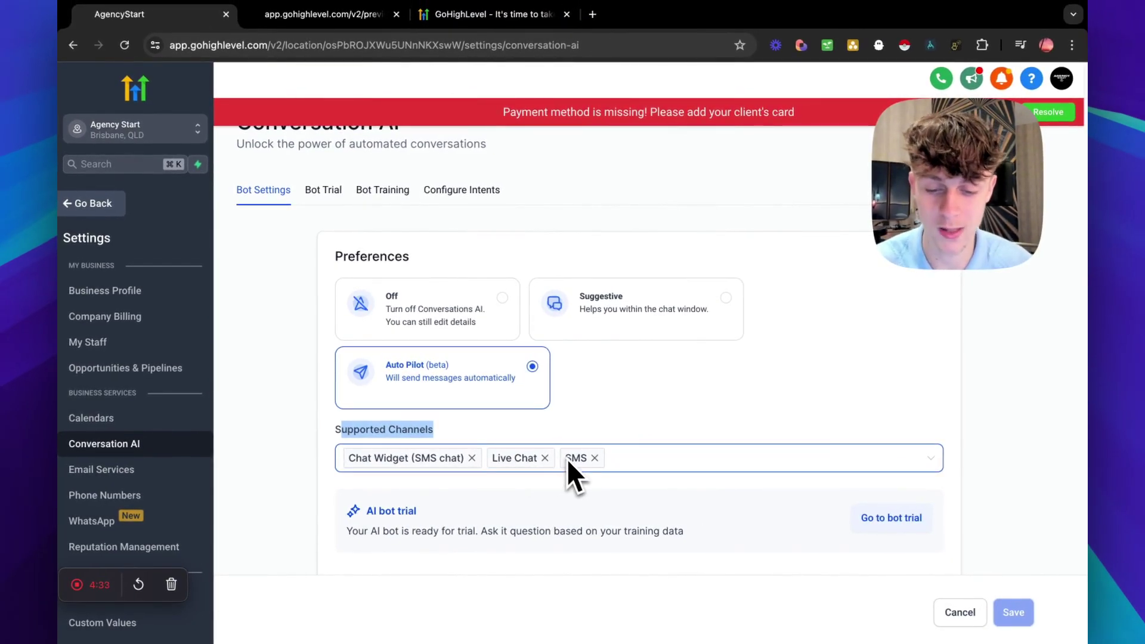
scroll(695, 373, down, 2)
scroll(696, 374, down, 3)
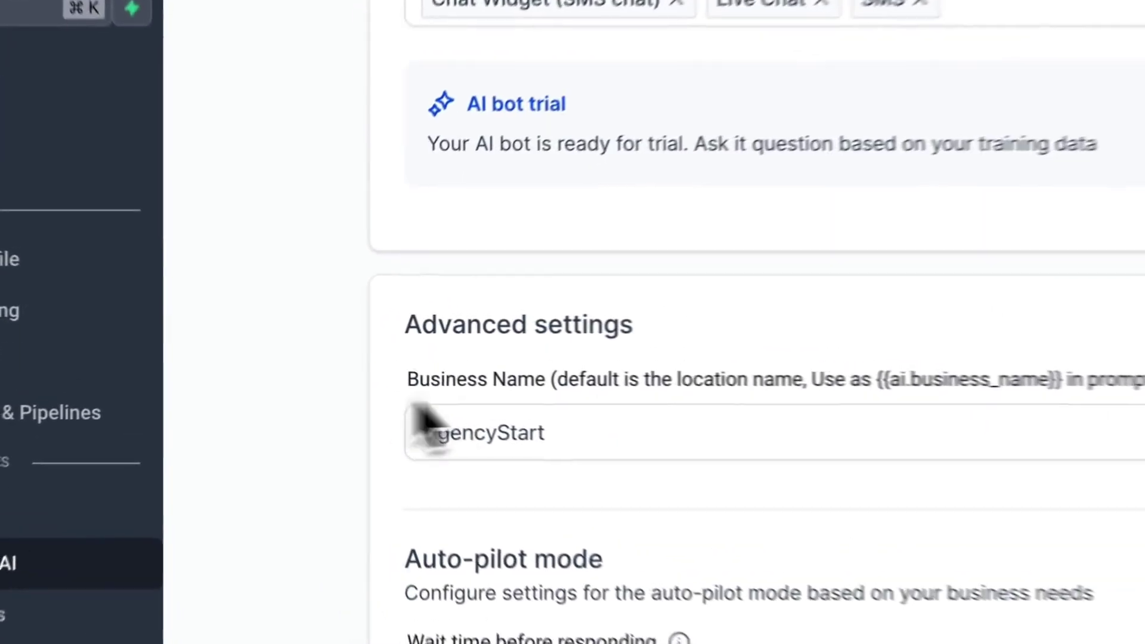
Step: Point out the business name hint, Auto-pilot mode settings and maximum messages limit
drag(714, 352, 466, 350)
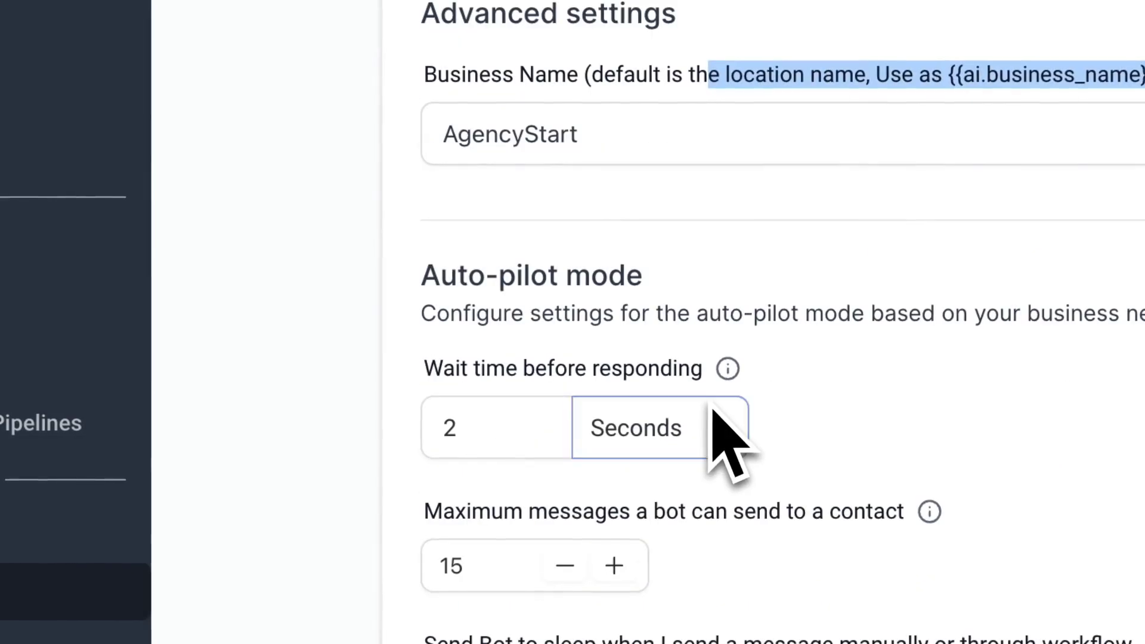
drag(423, 269, 695, 309)
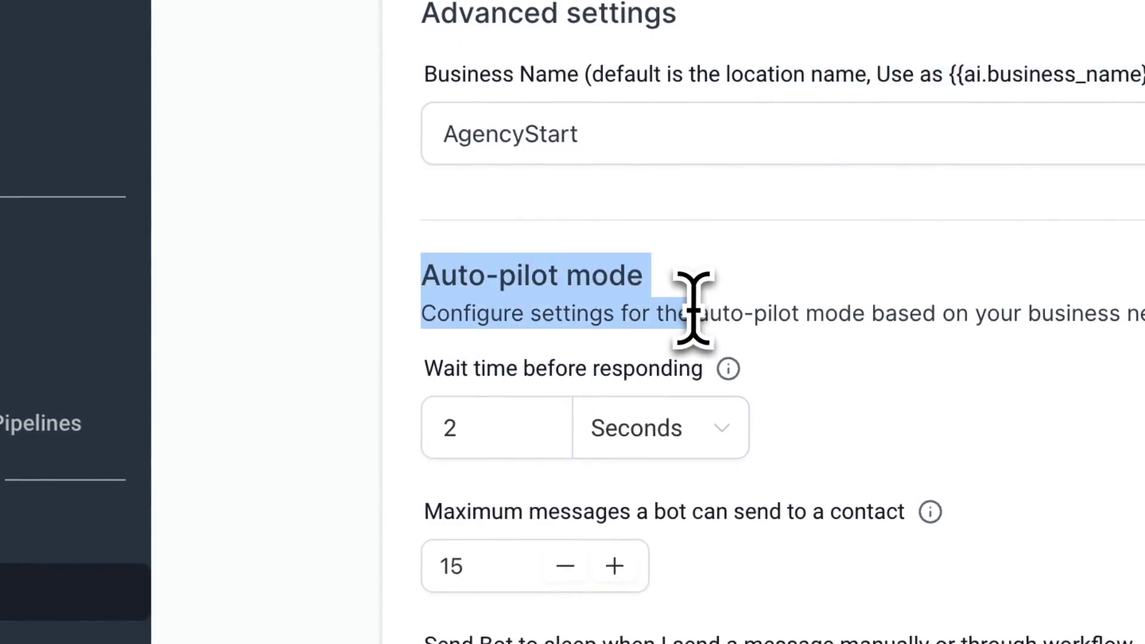
scroll(695, 309, down, 2)
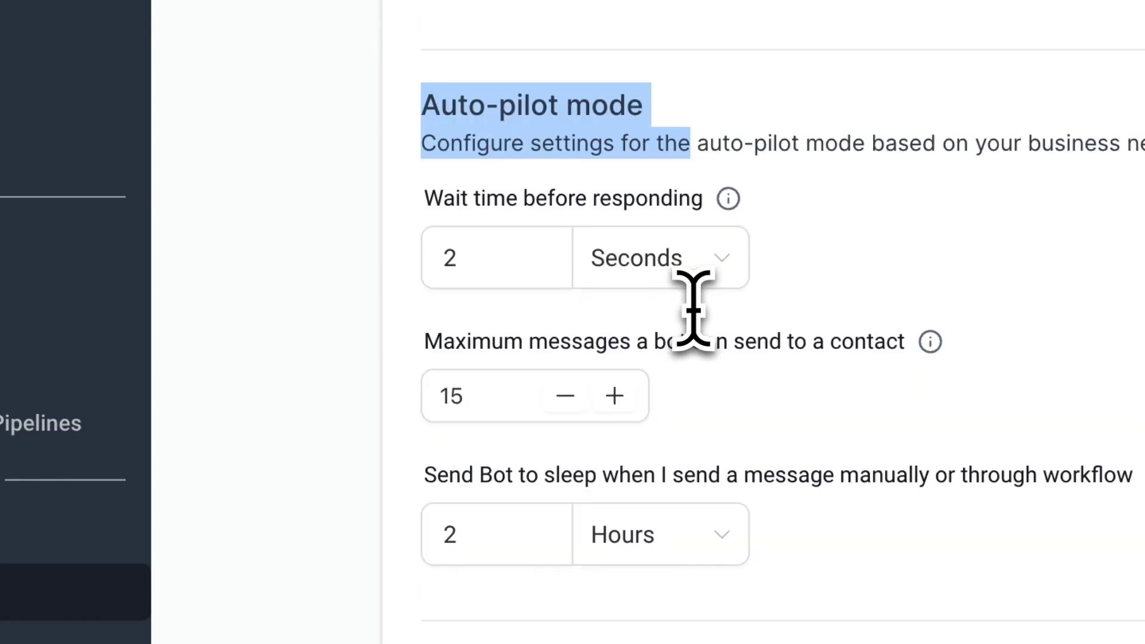
drag(427, 342, 615, 344)
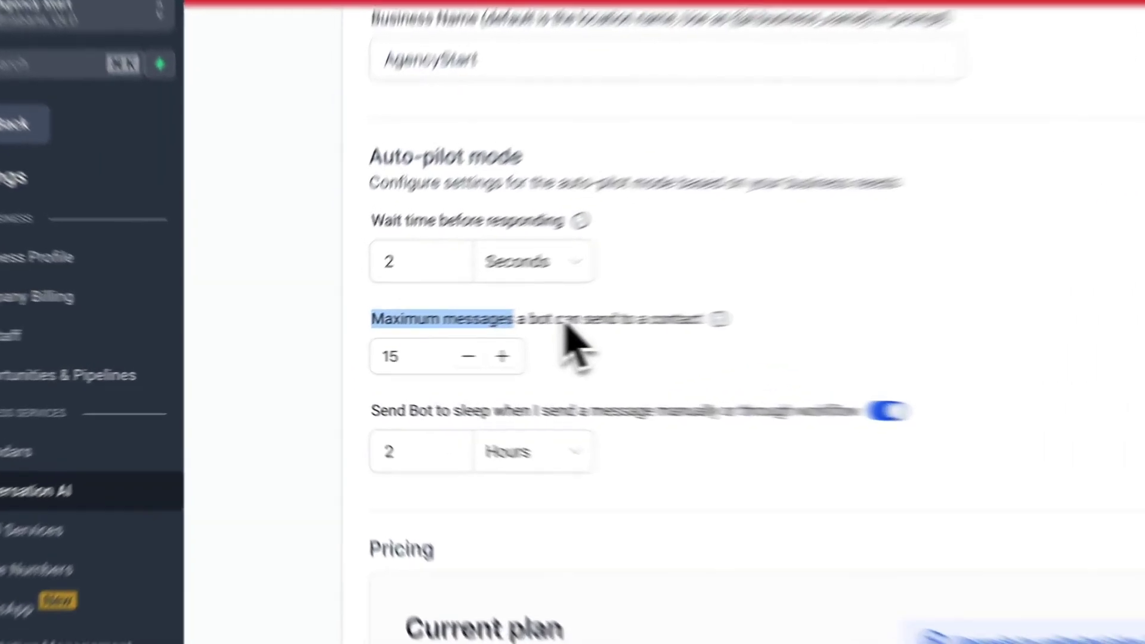
click(464, 332)
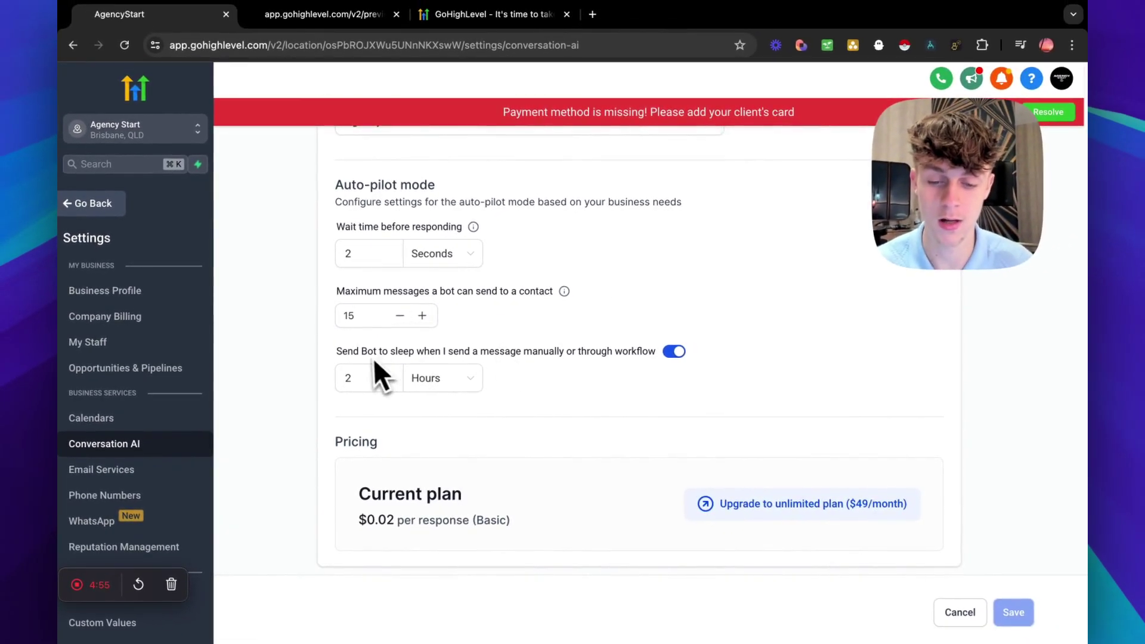
scroll(573, 388, down, 2)
scroll(573, 388, up, 10)
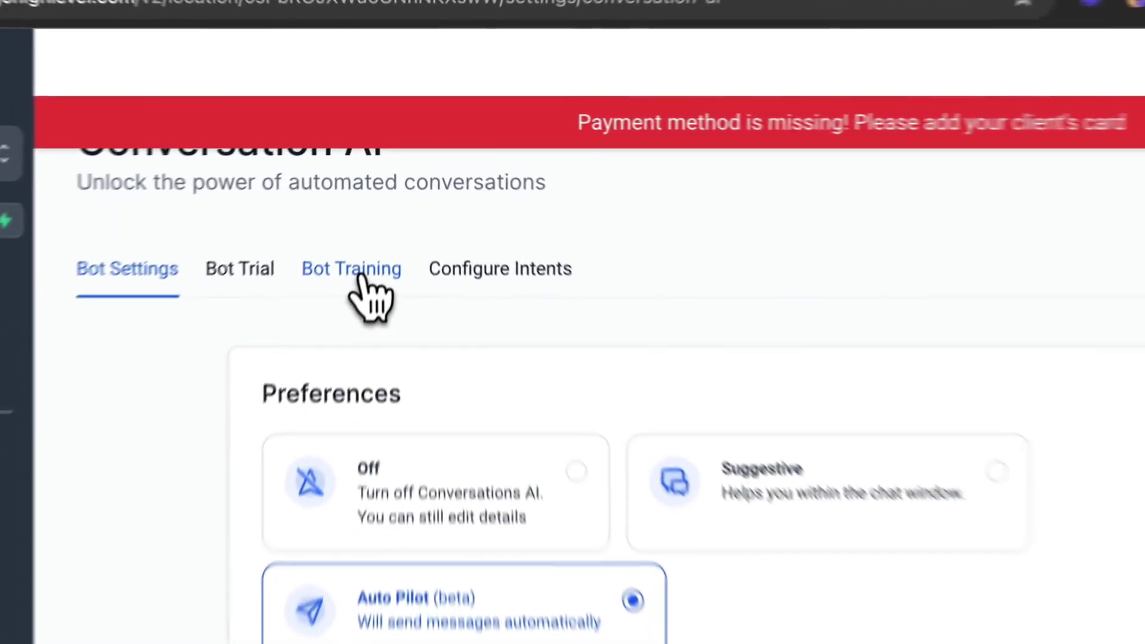
Step: In Bot Training, copy the GoHighLevel landing page address for the web crawler URL
click(387, 192)
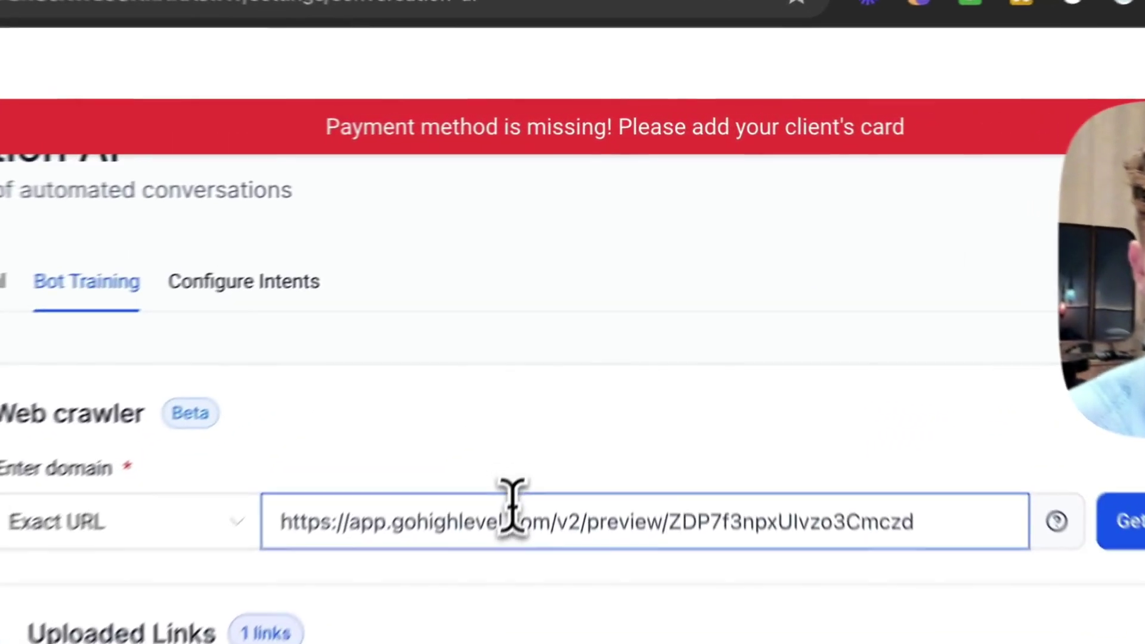
triple_click(597, 306)
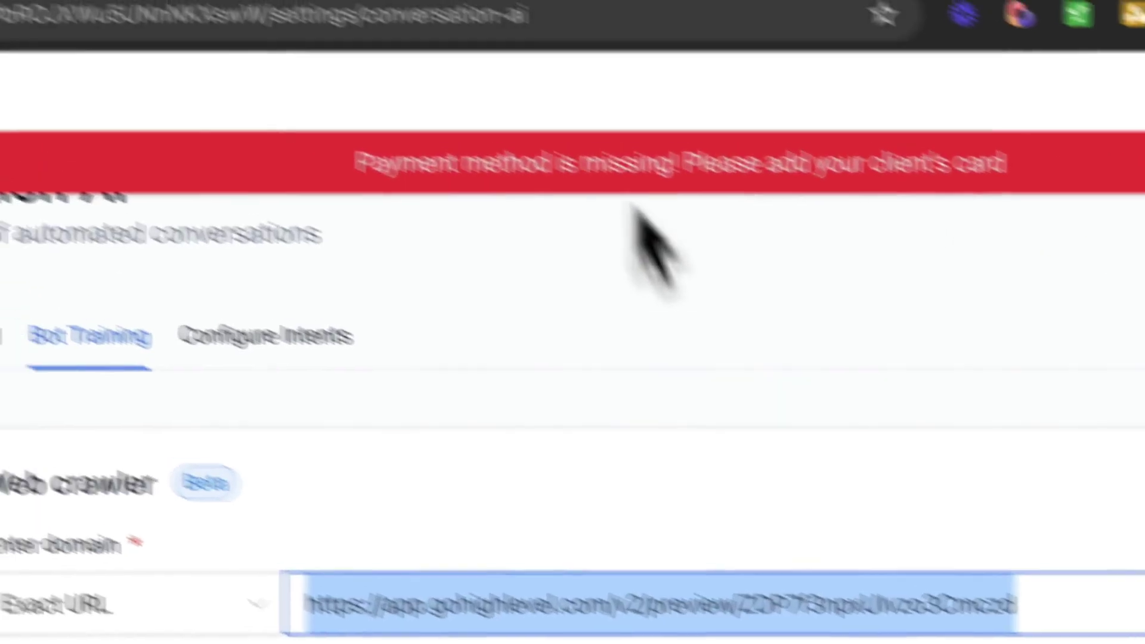
click(537, 37)
click(383, 100)
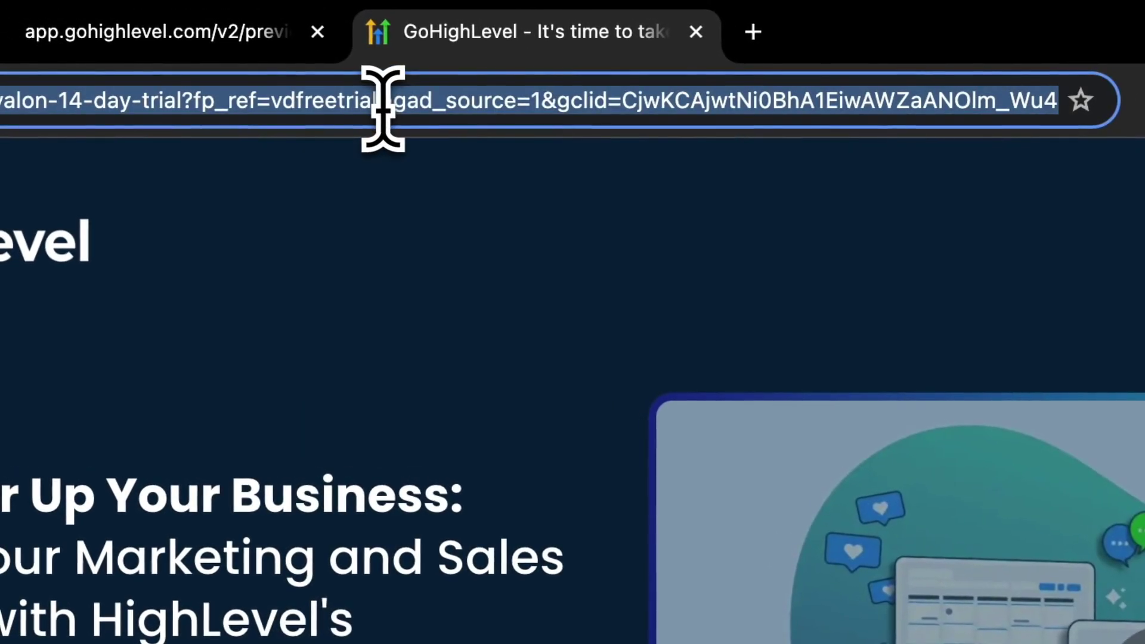
click(188, 34)
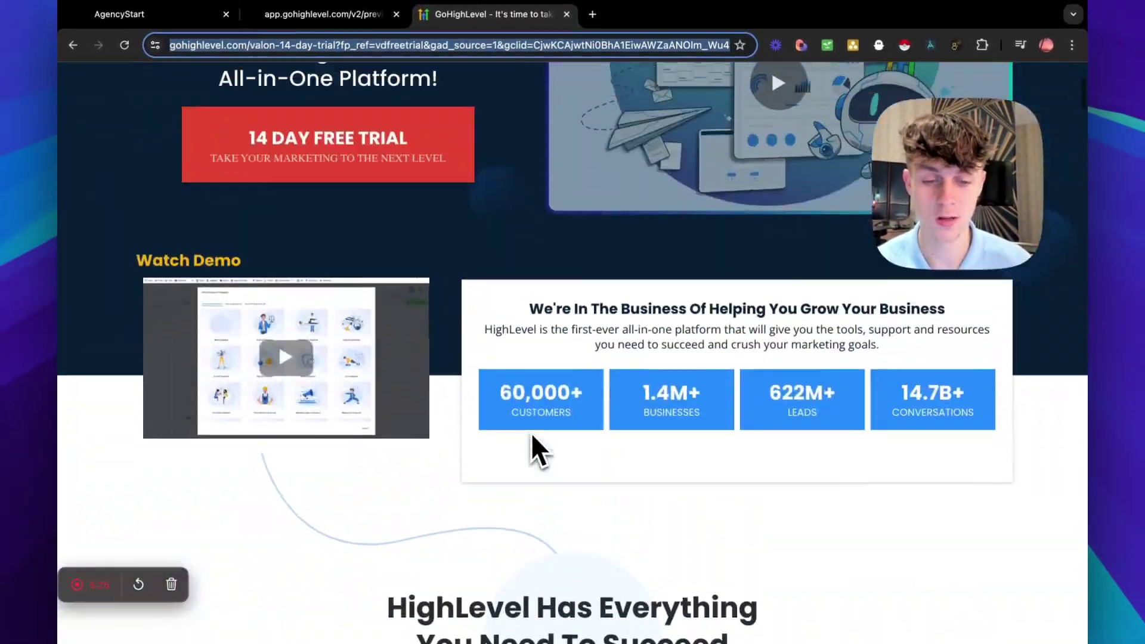
scroll(530, 432, up, 3)
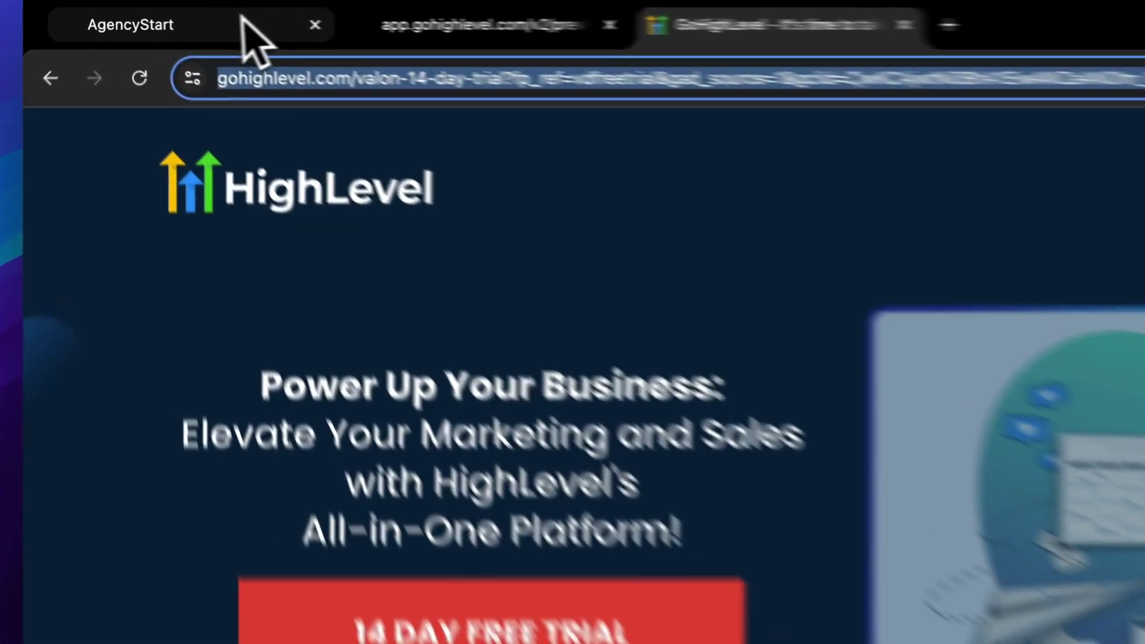
Step: Return to the bot training page and point out the Web crawler section
click(135, 13)
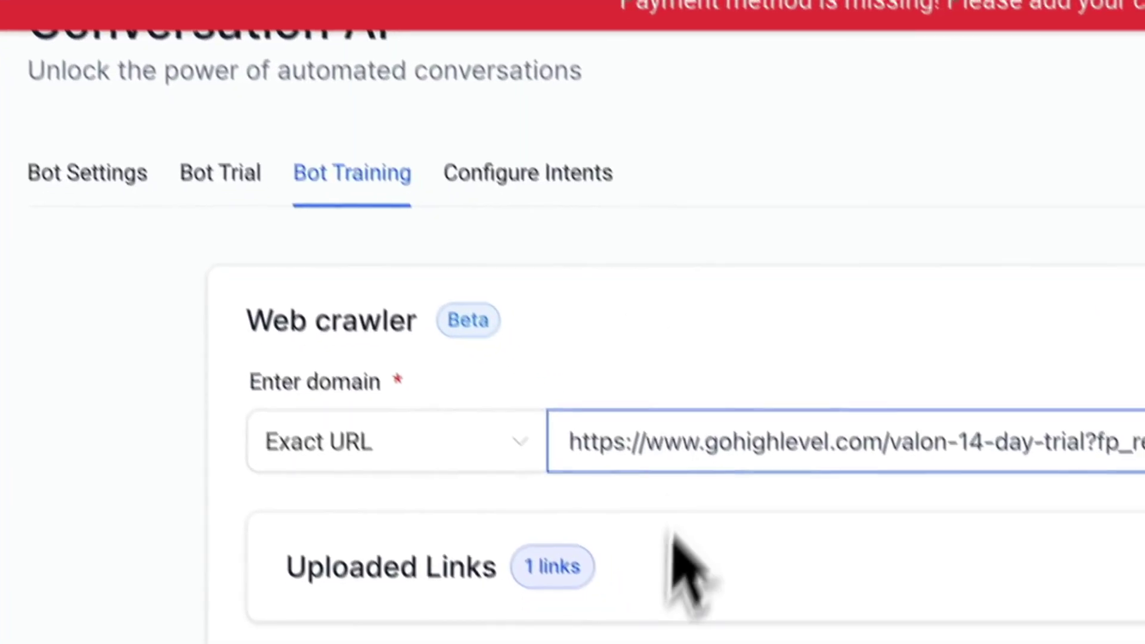
scroll(787, 572, down, 2)
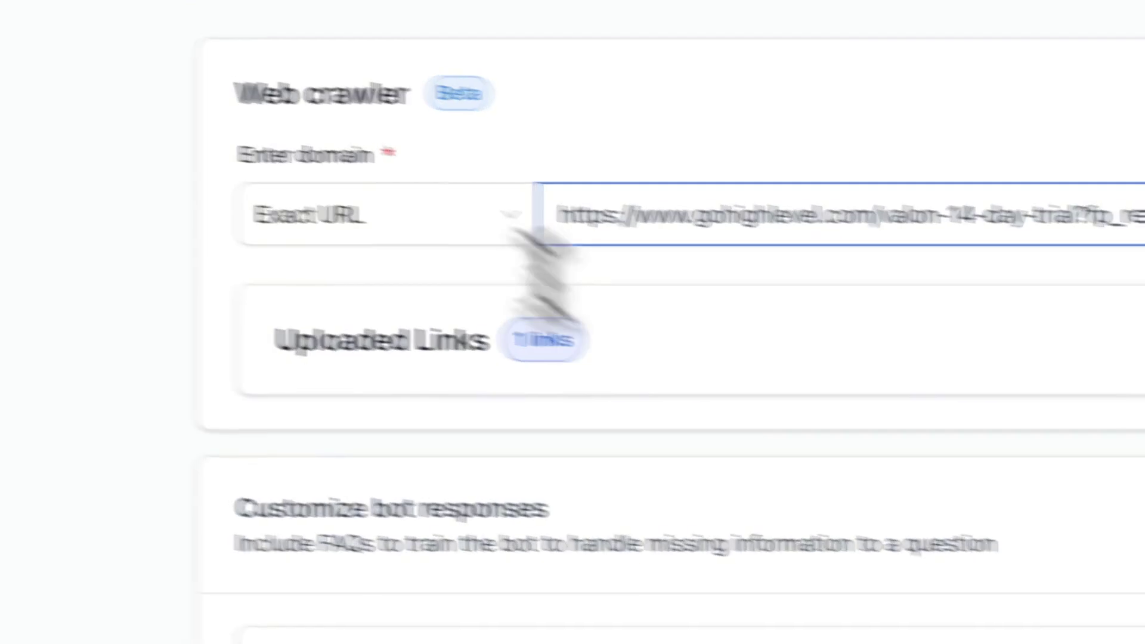
drag(235, 94, 406, 94)
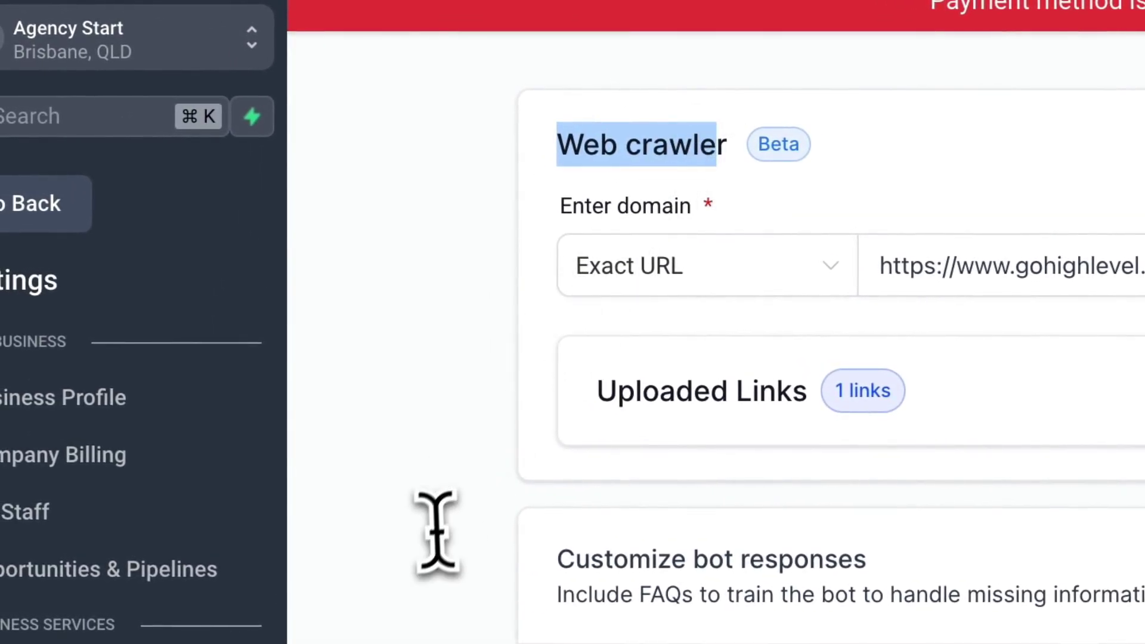
scroll(436, 528, down, 1)
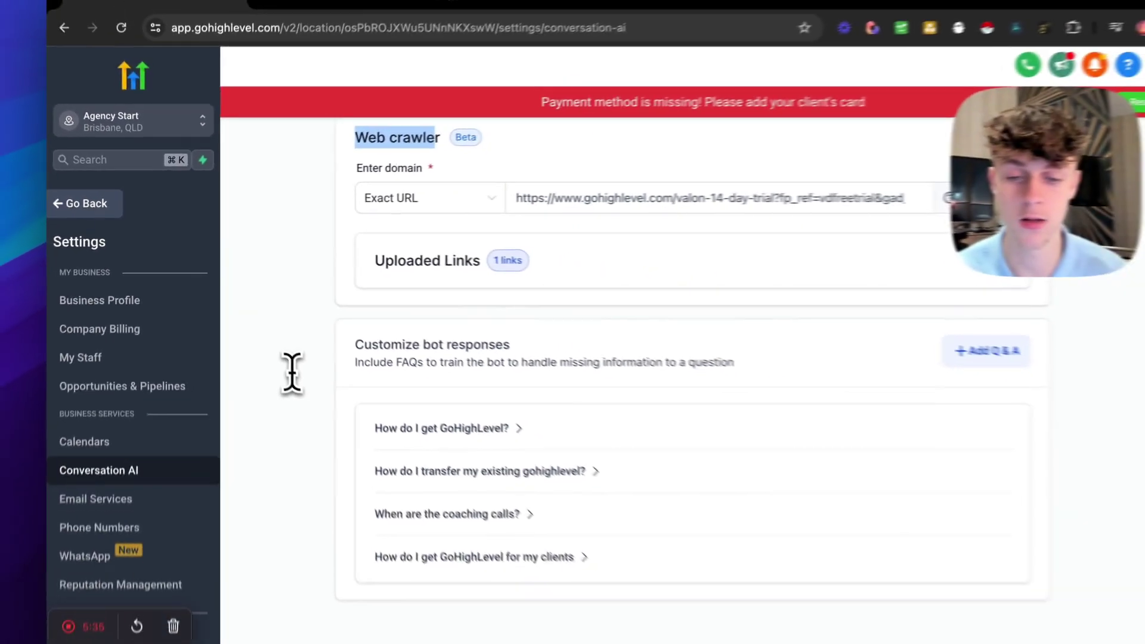
scroll(278, 356, up, 1)
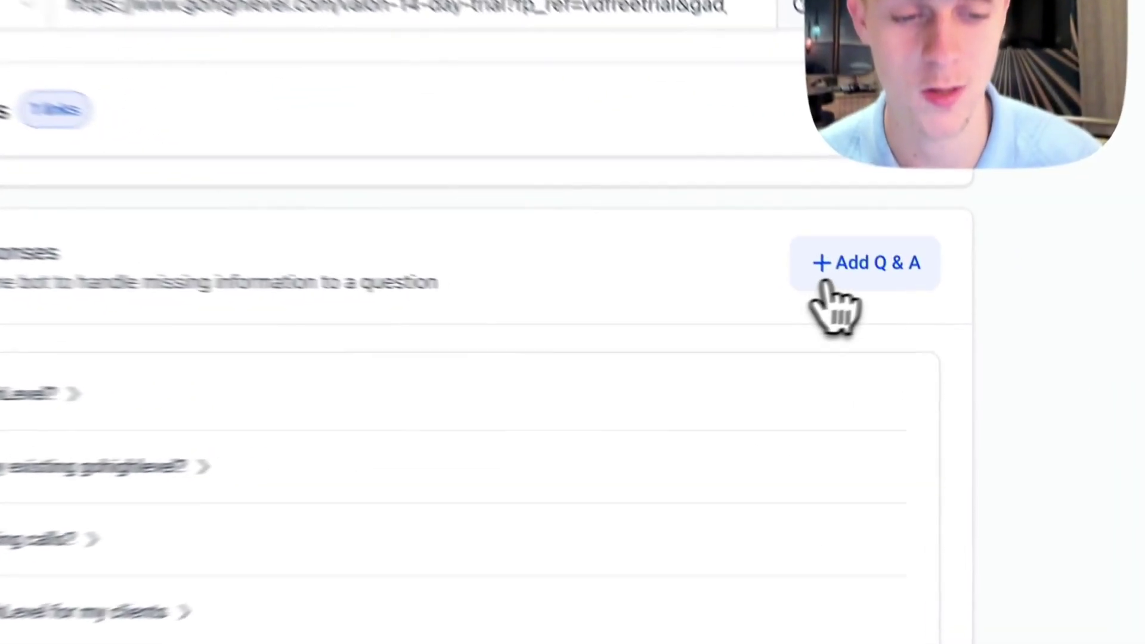
Step: Add a new custom Q&A entry and move to its Answer field
click(906, 321)
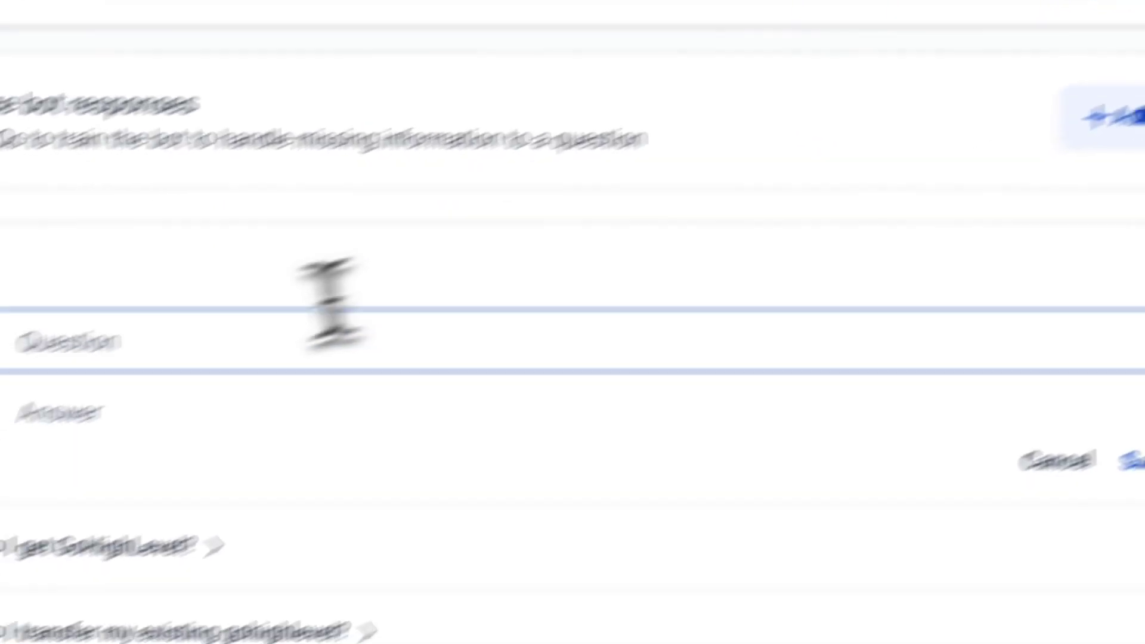
click(296, 328)
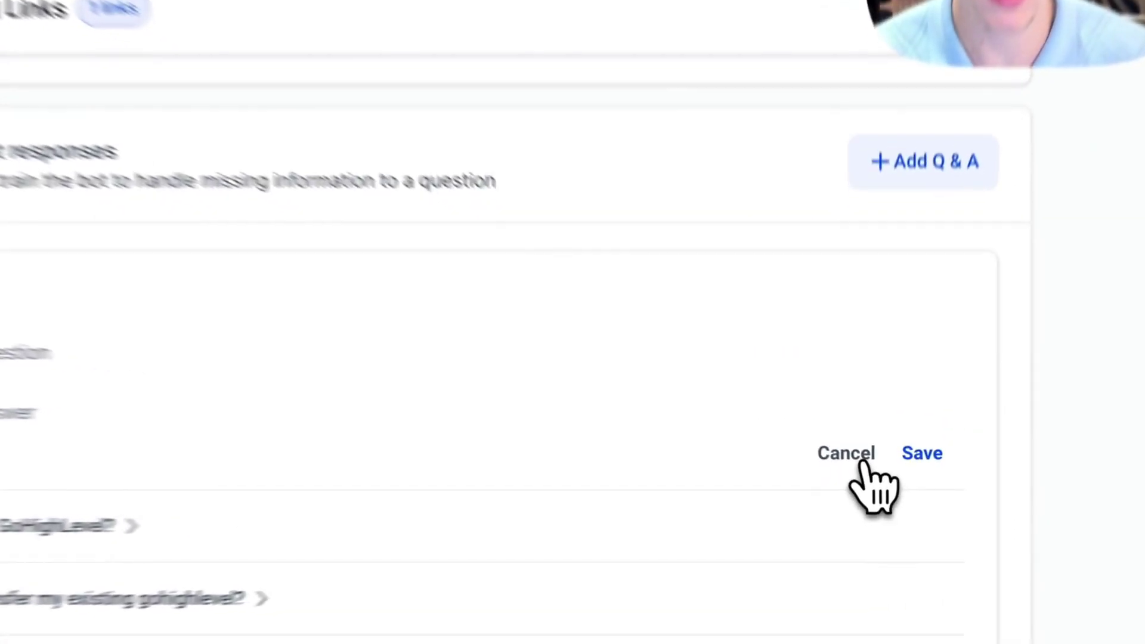
click(866, 477)
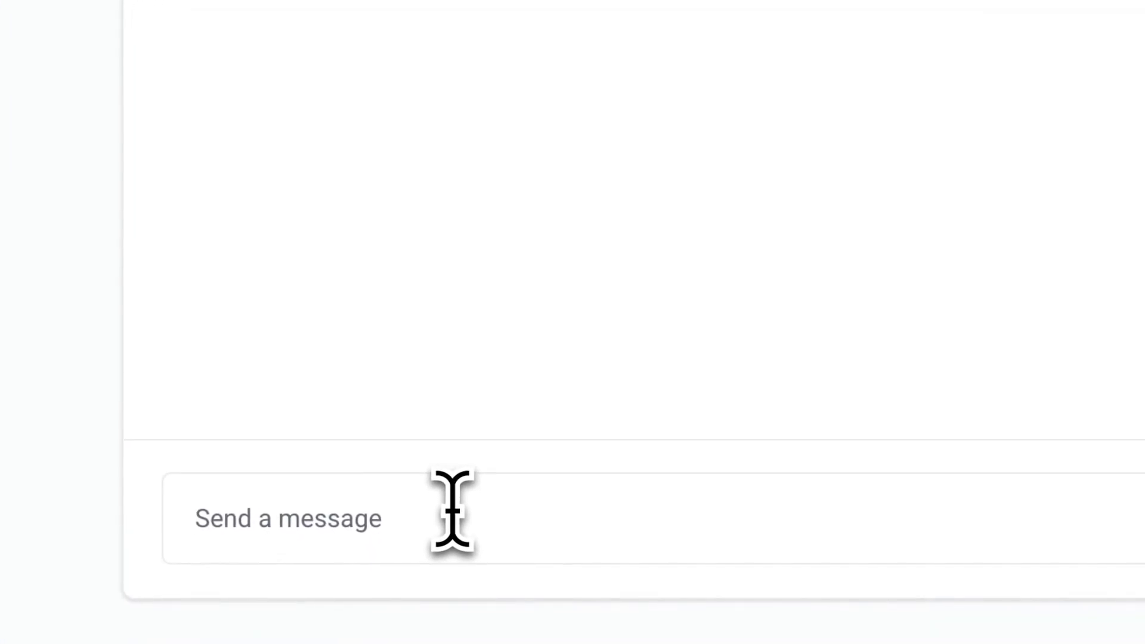
text(Hiwho )
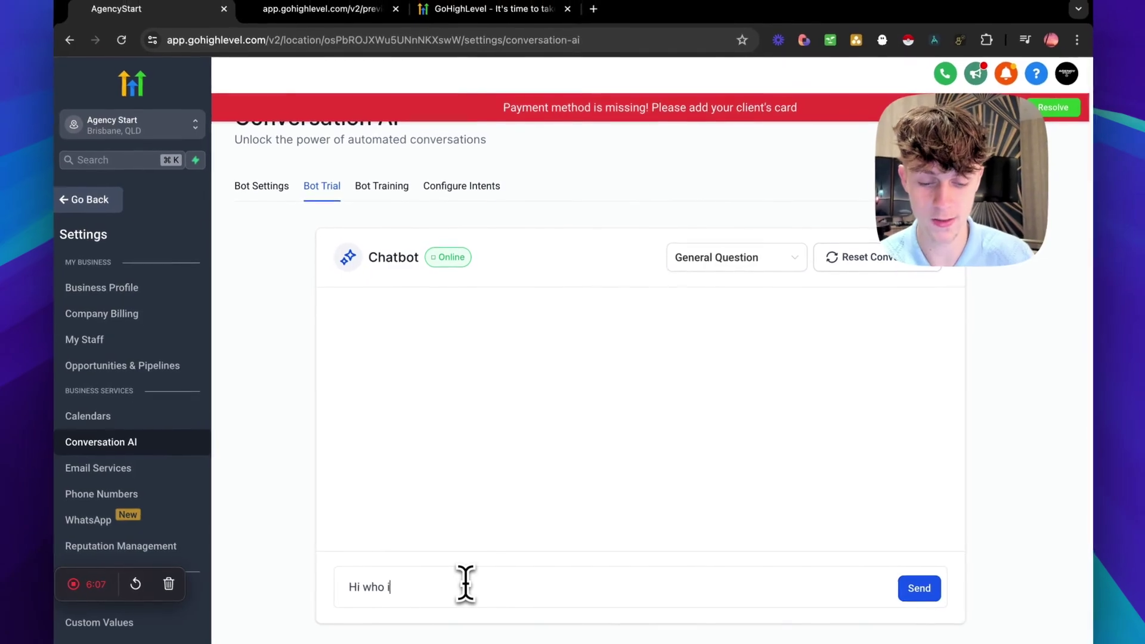
text(is this)
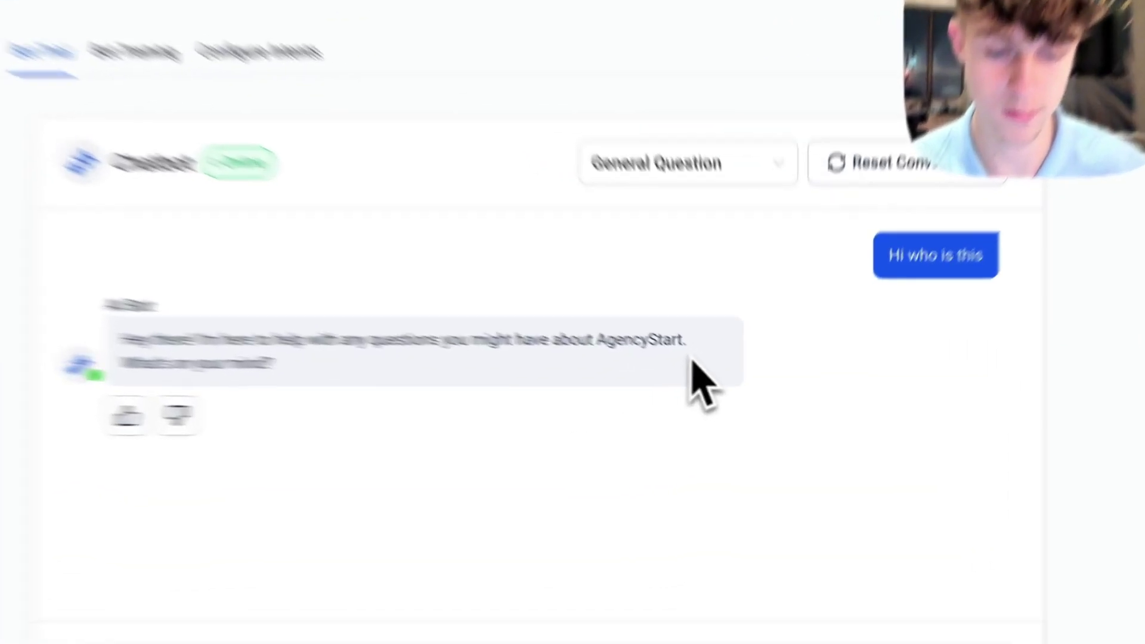
drag(734, 374, 682, 374)
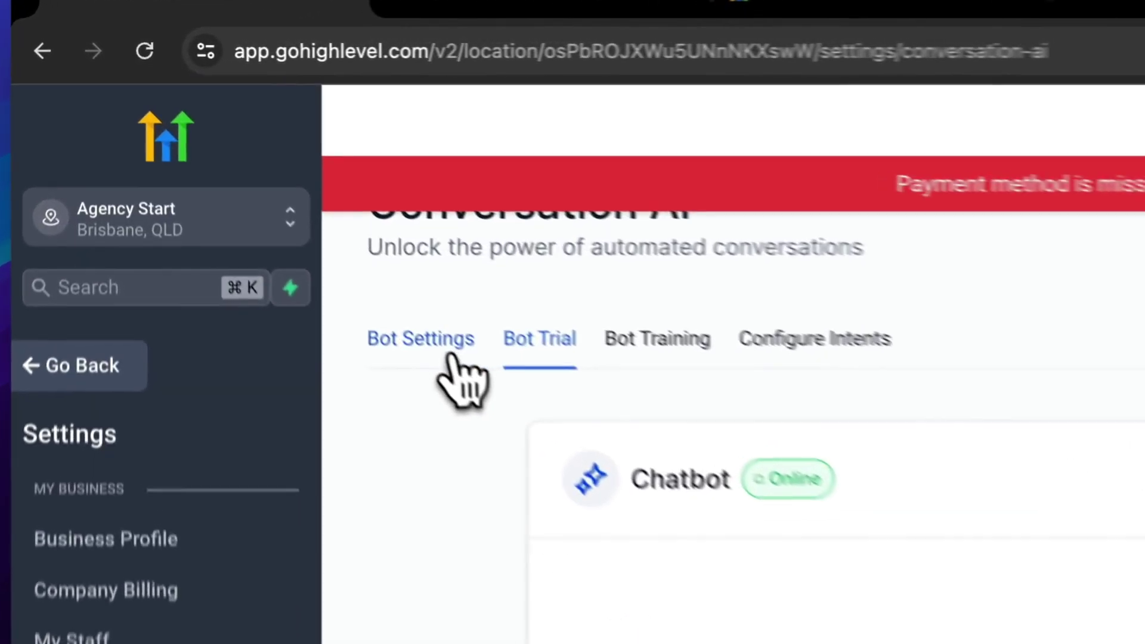
Step: Check Bot Settings, then reopen Chat Widget2 and view its Chat Window options
click(264, 192)
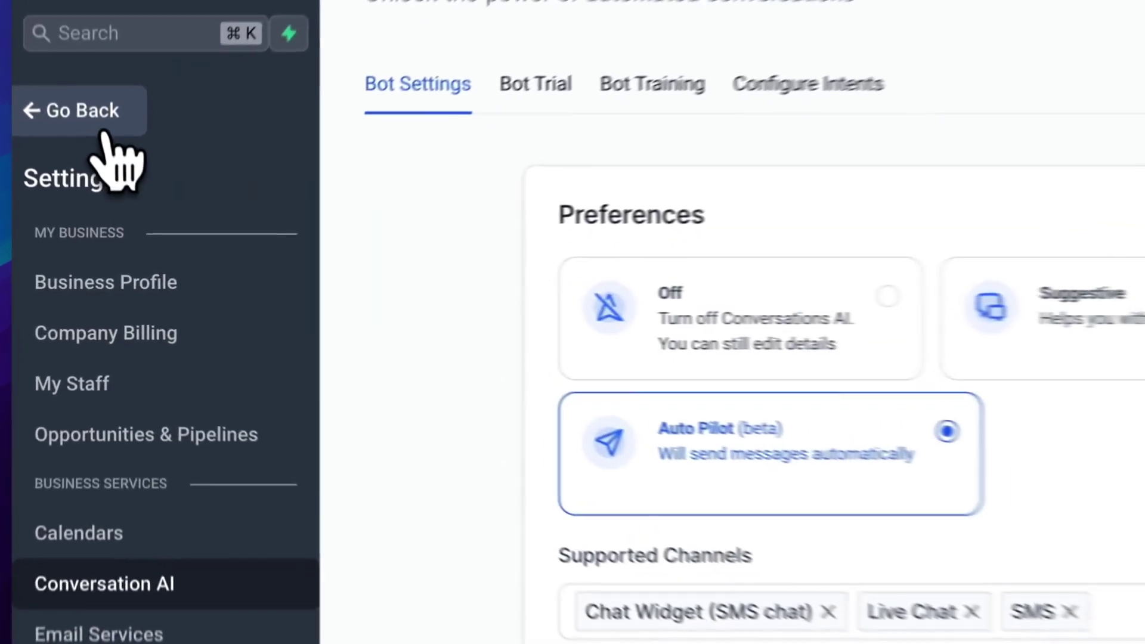
click(93, 205)
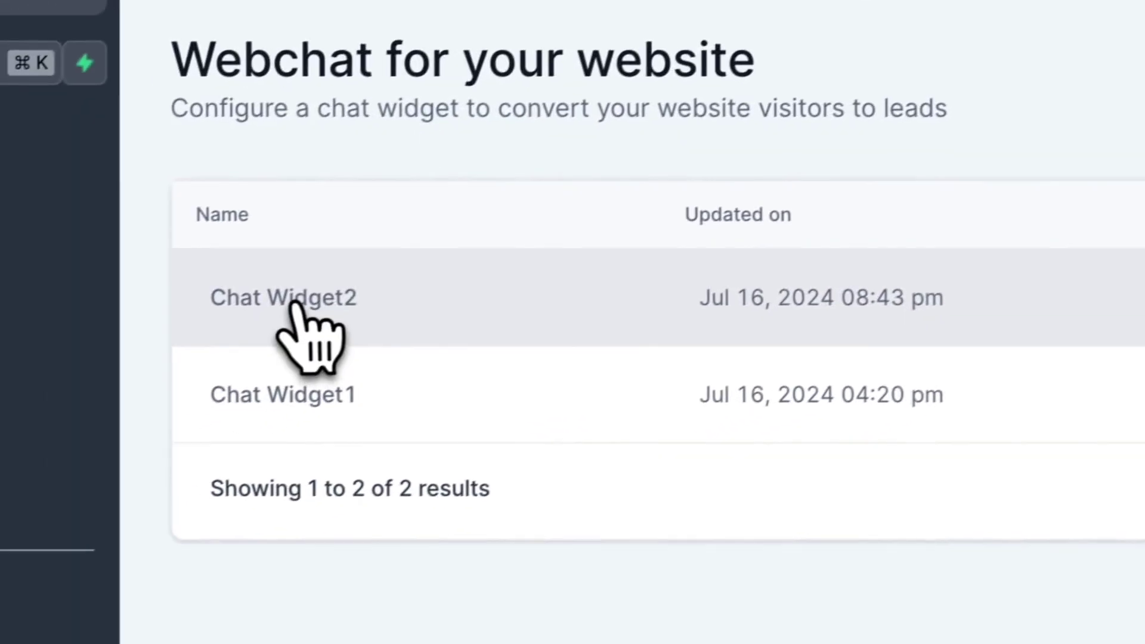
click(295, 303)
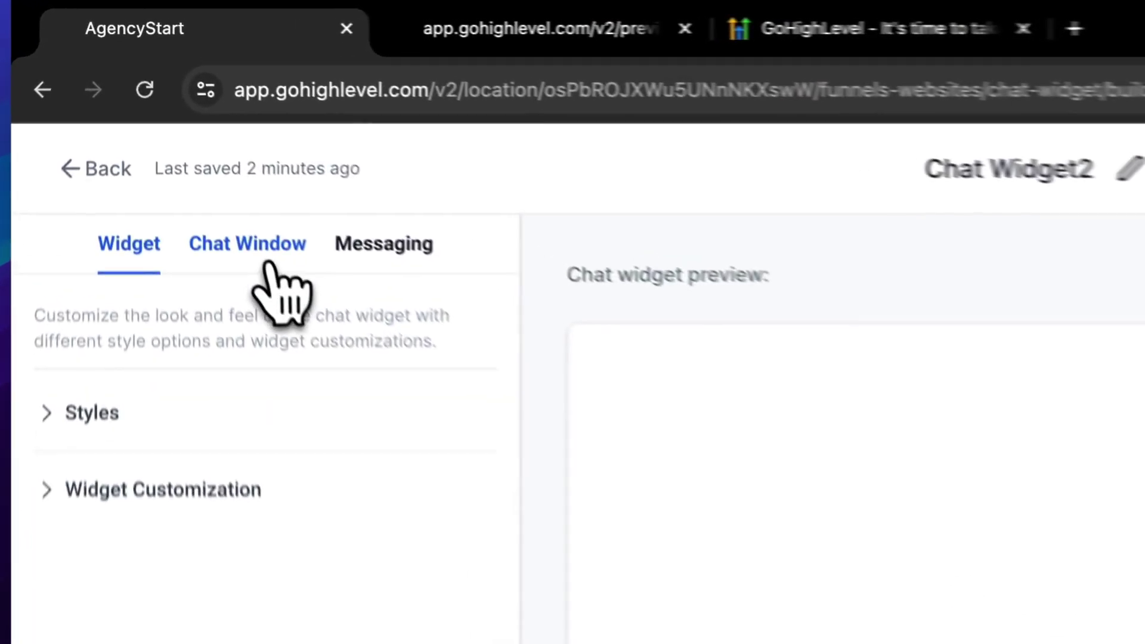
click(176, 125)
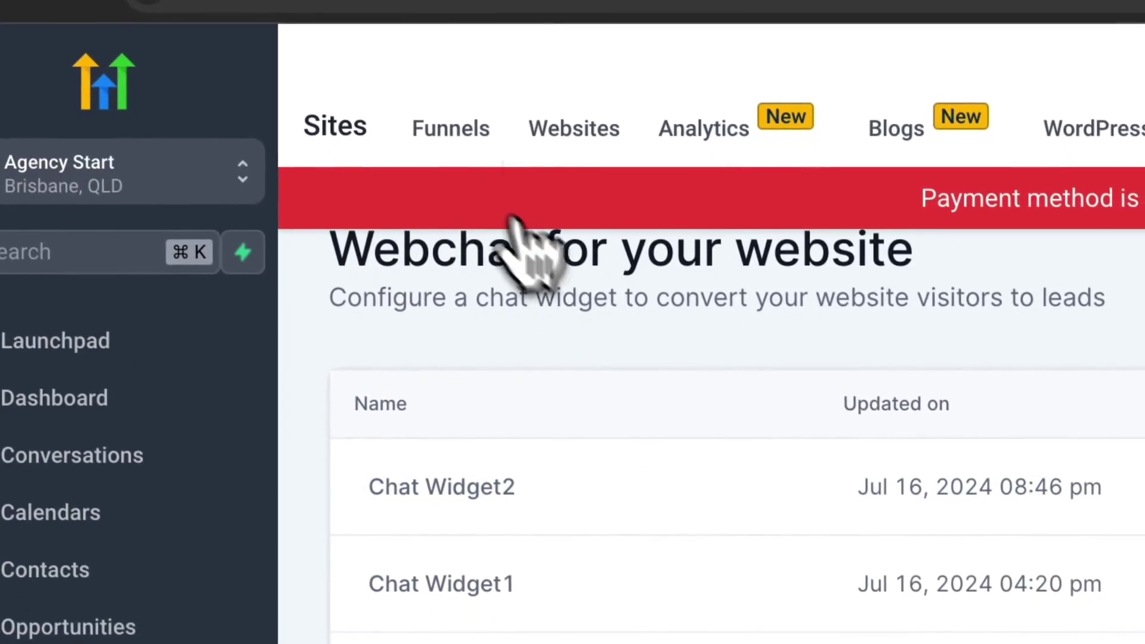
Step: Open the Elementary Smart Funnel's settings from page 2 of Sites > Funnels
click(450, 129)
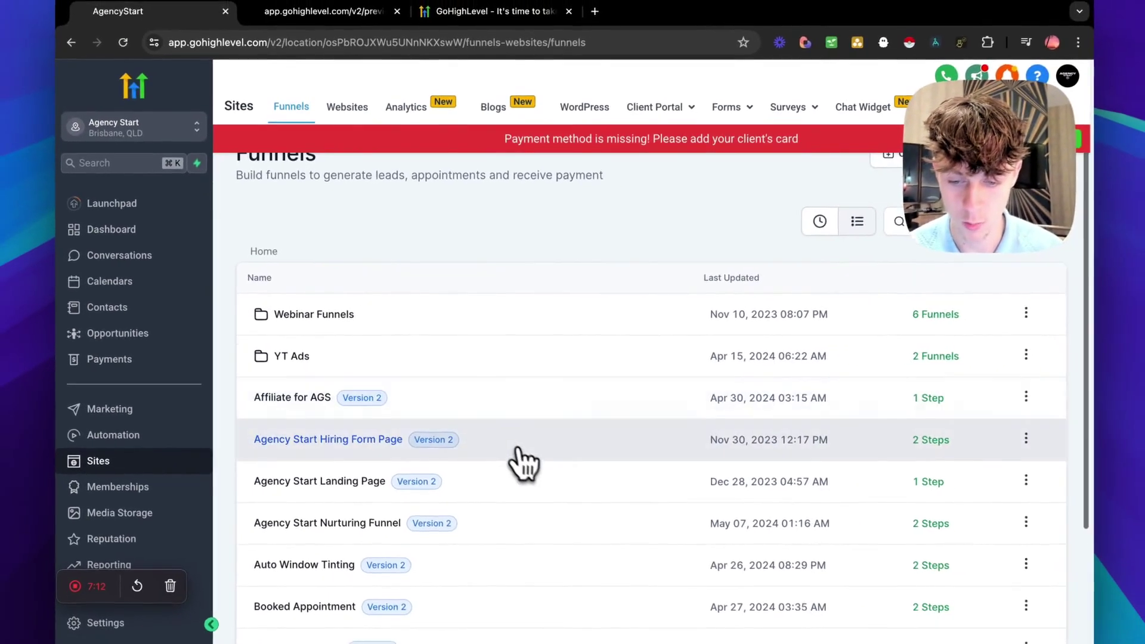
scroll(523, 461, down, 2)
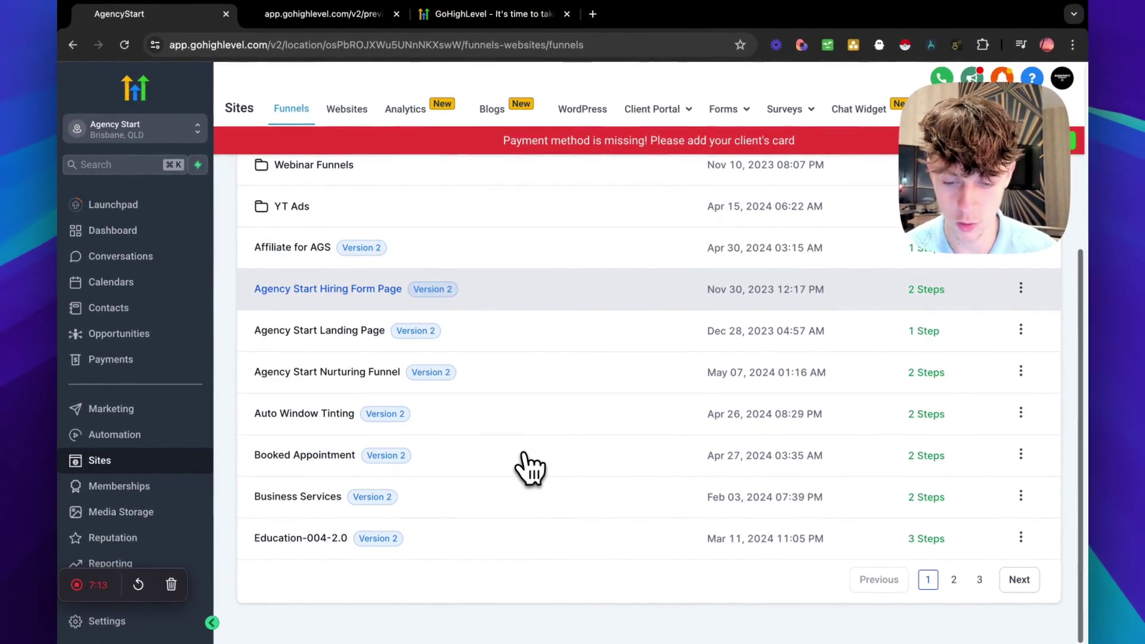
click(952, 583)
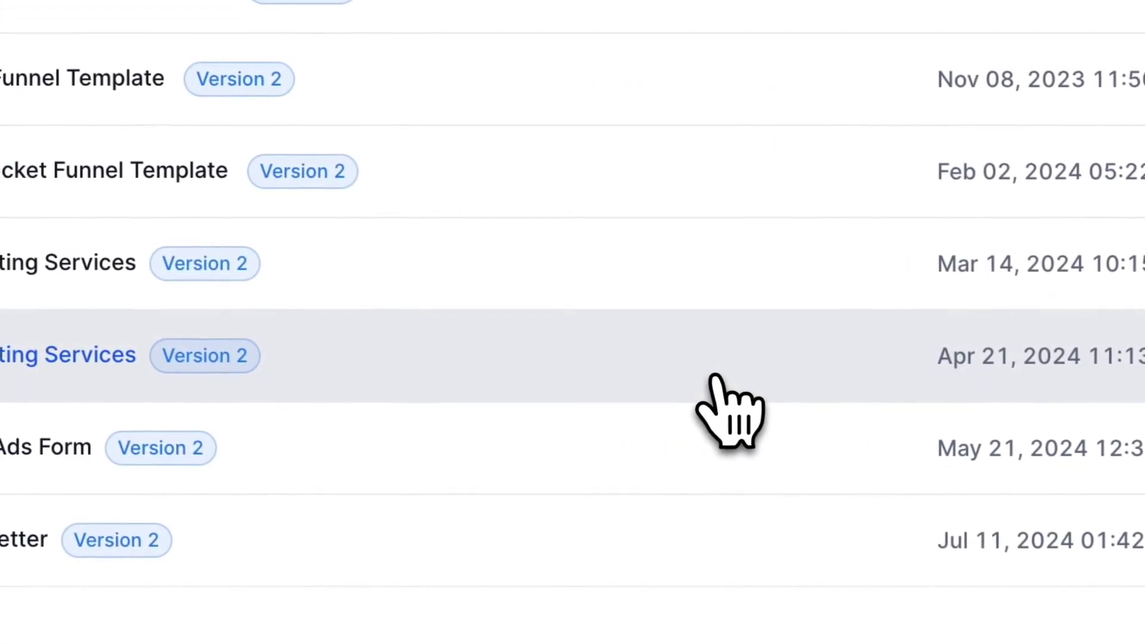
scroll(716, 394, up, 4)
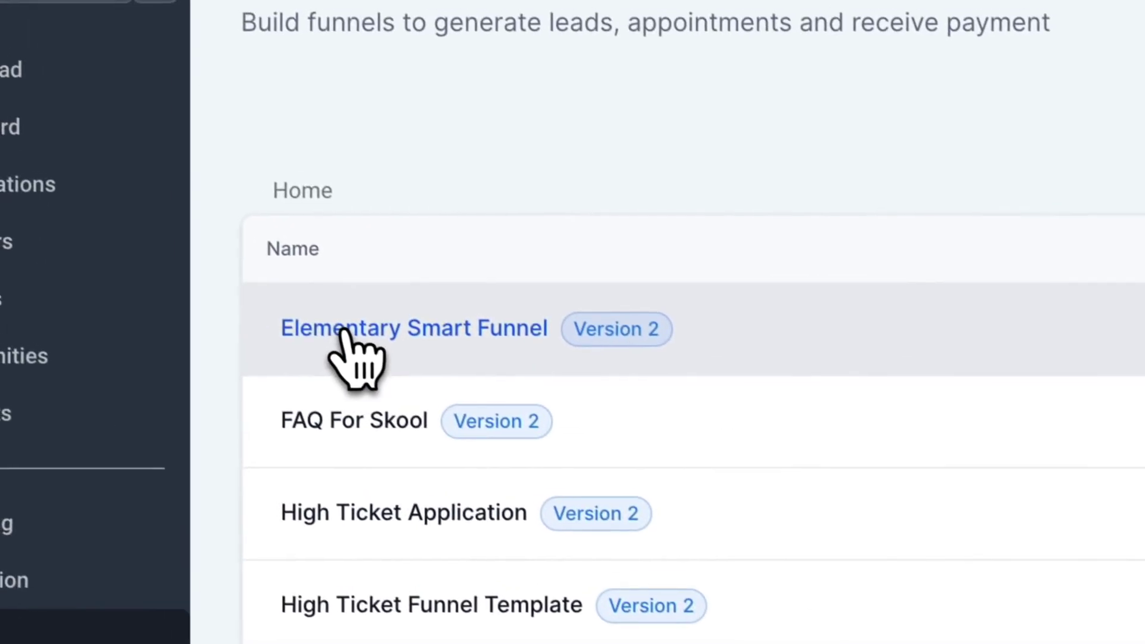
click(361, 344)
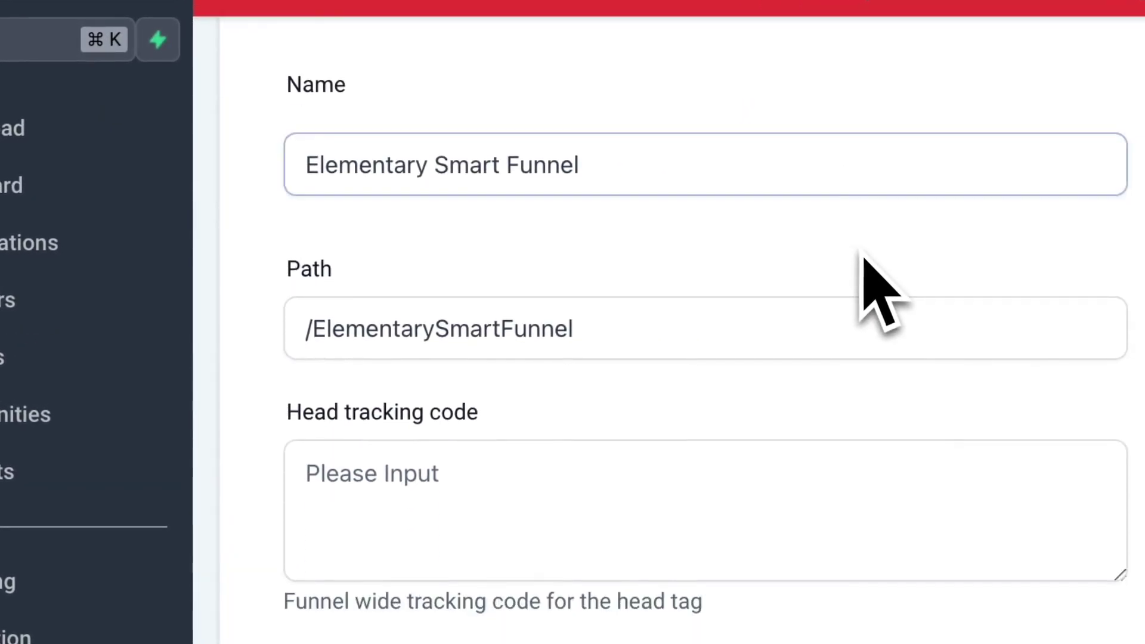
scroll(863, 282, down, 1)
scroll(867, 290, down, 2)
Step: Set the funnel's Chat widget to Chat Widget2 and save the settings
click(386, 426)
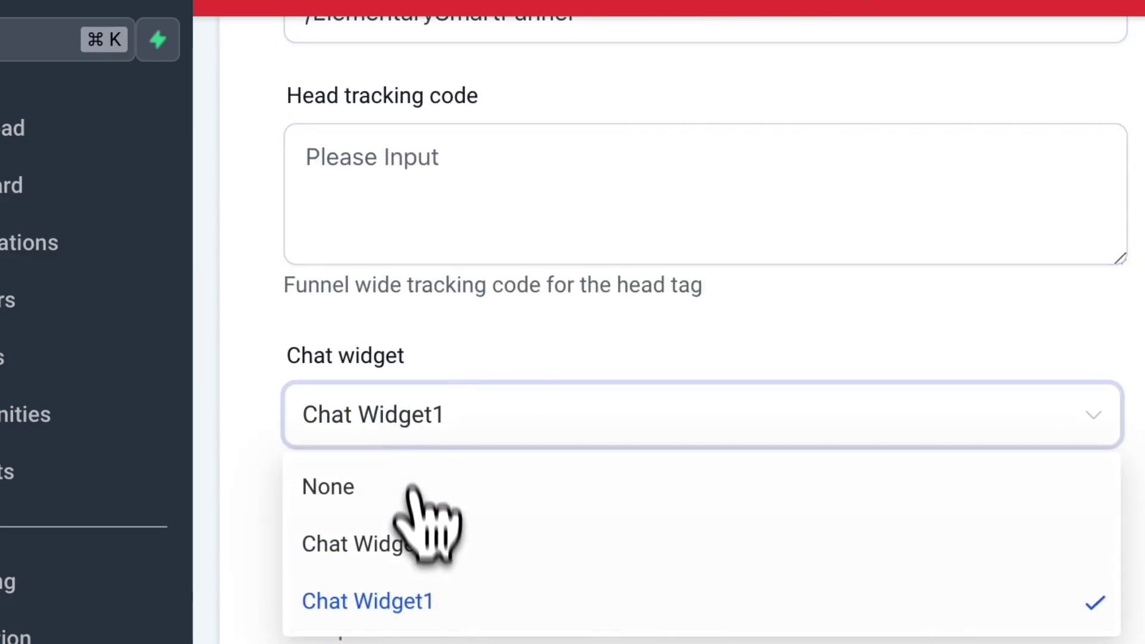
click(406, 485)
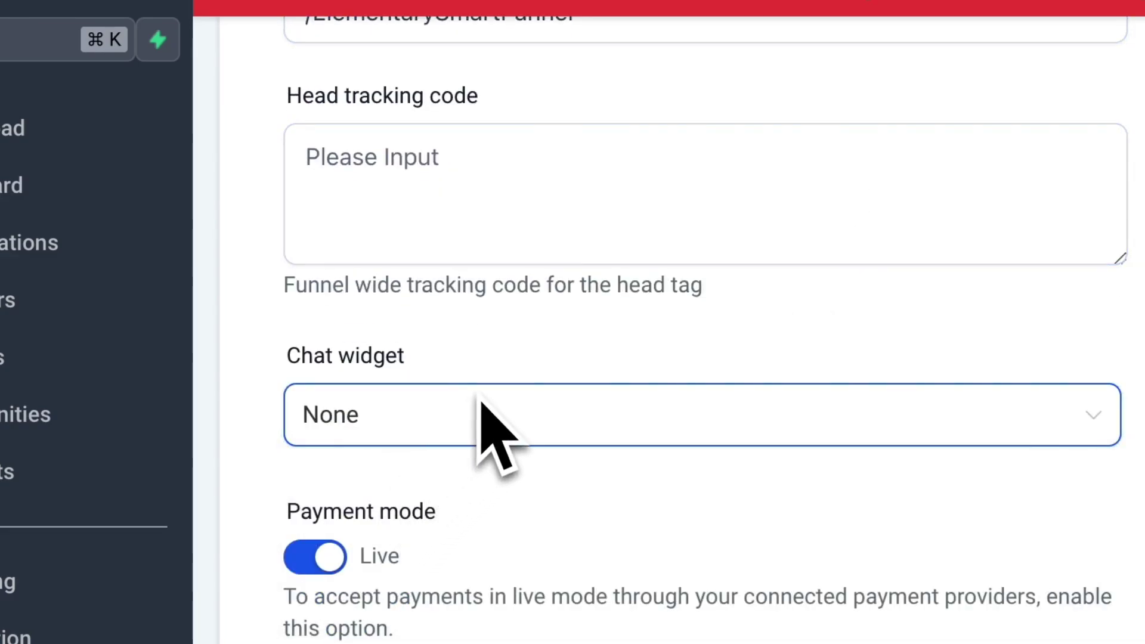
drag(287, 356, 387, 358)
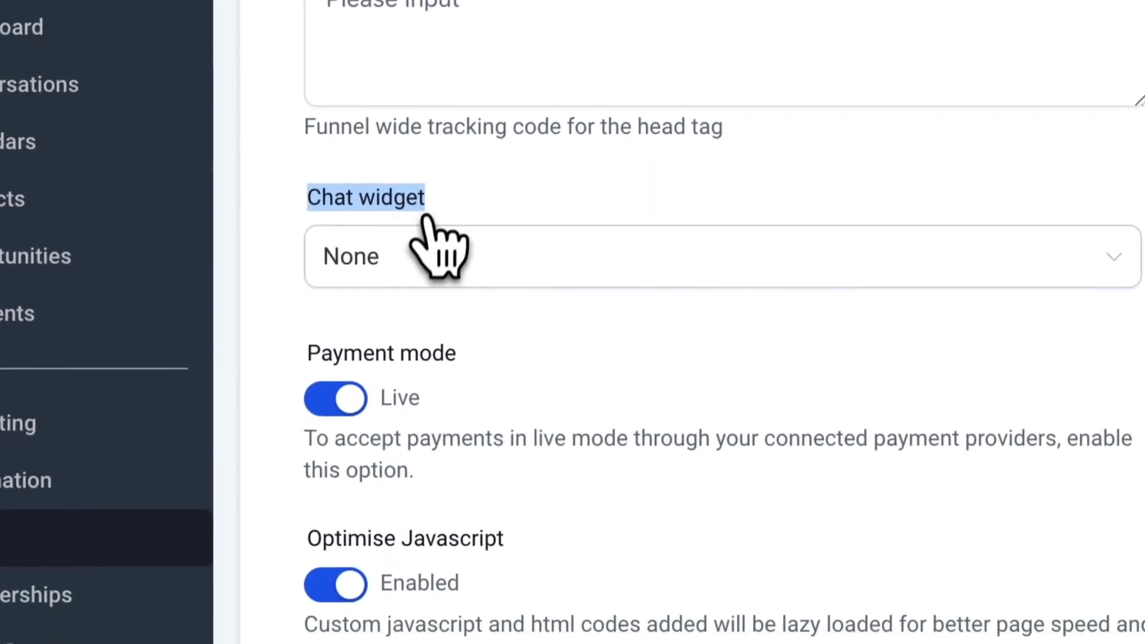
click(403, 295)
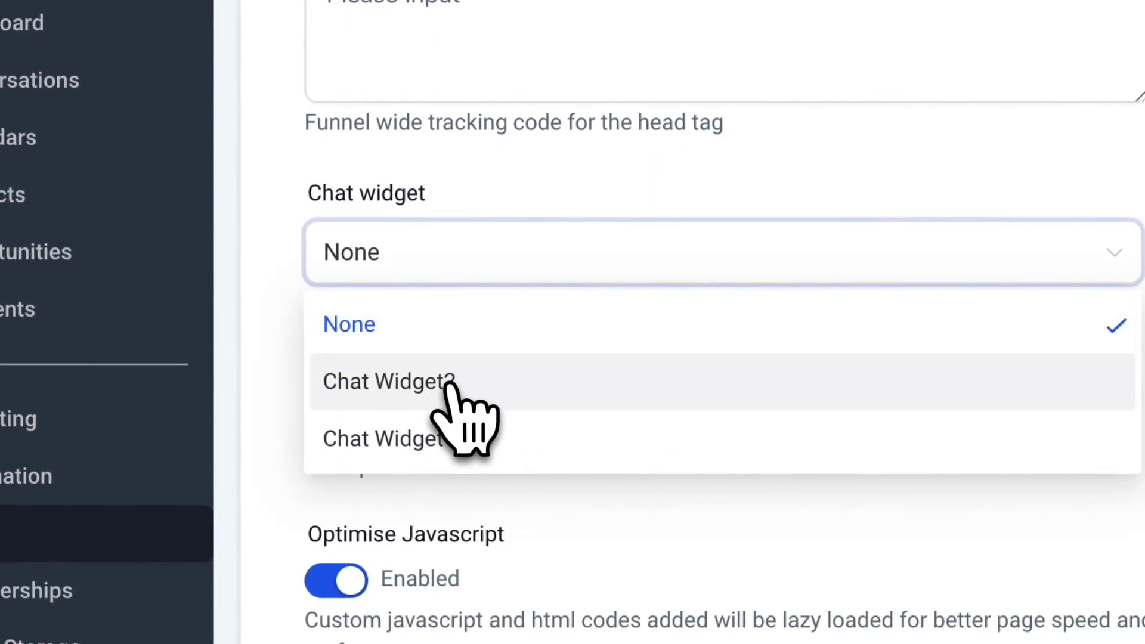
click(448, 385)
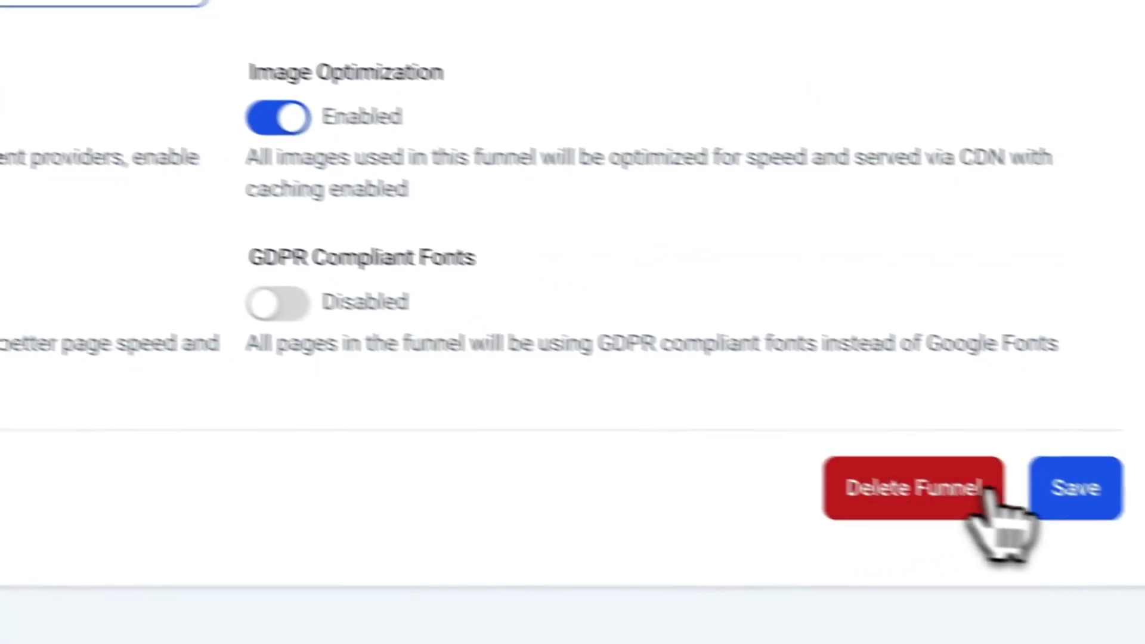
click(1047, 491)
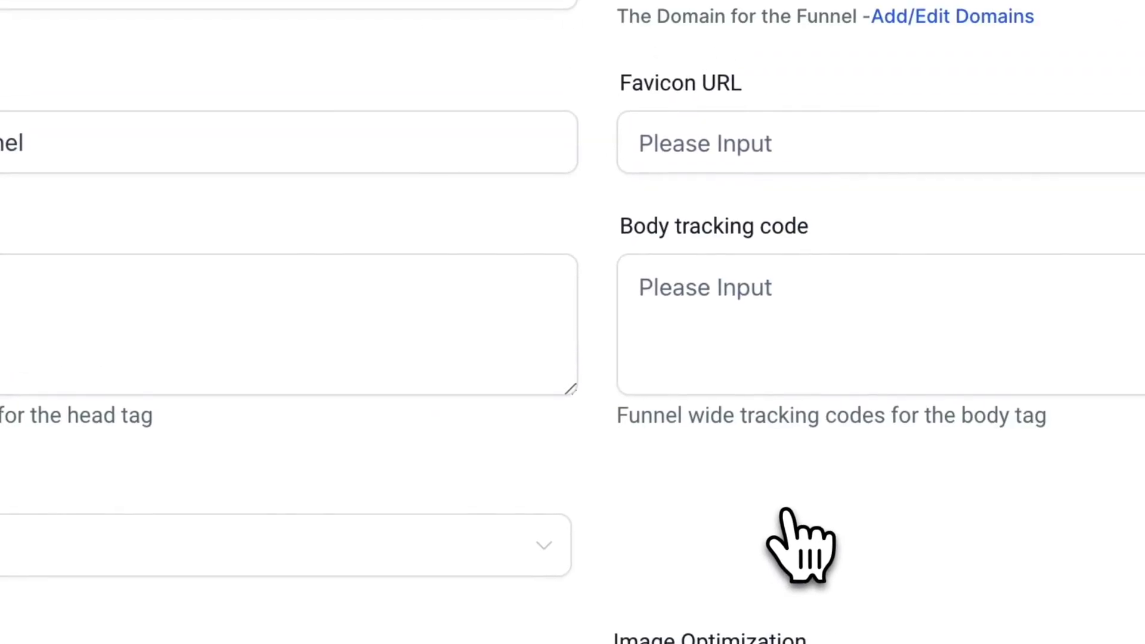
Step: Paste the chat widget <script> snippet into the Body tracking code field and save
click(750, 301)
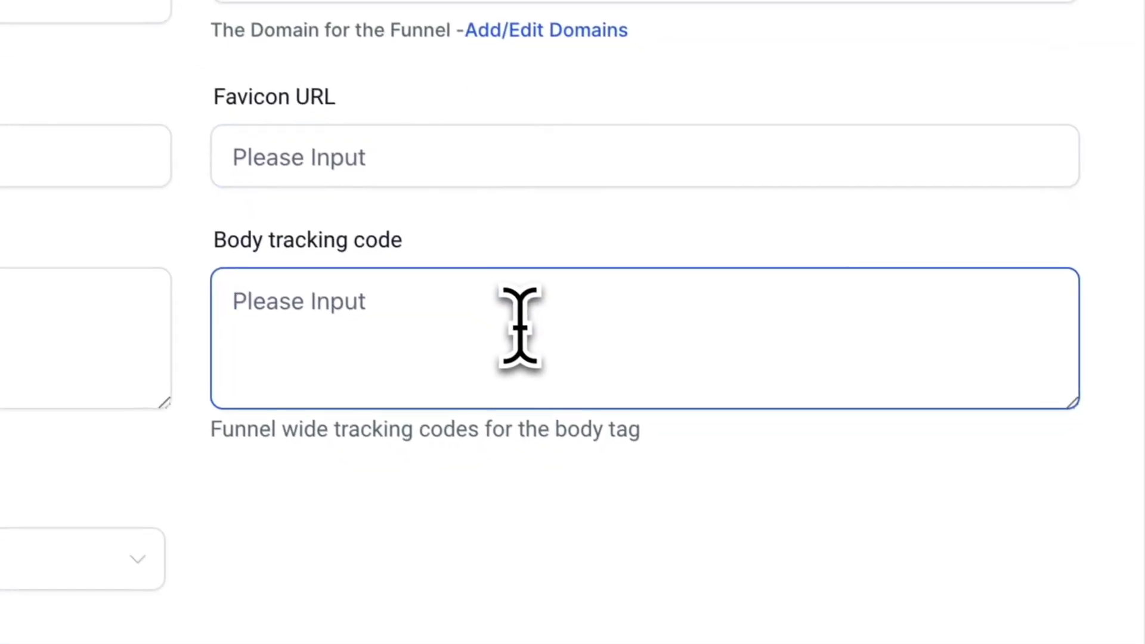
key(ctrl+v)
scroll(515, 316, up, 2)
scroll(512, 314, up, 2)
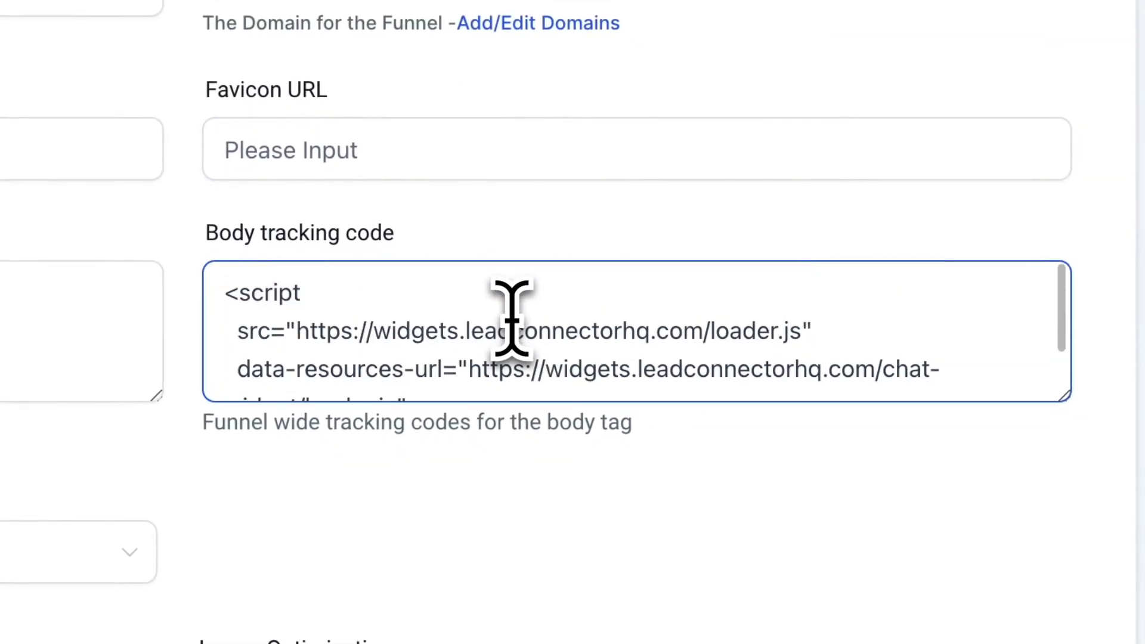
click(1002, 577)
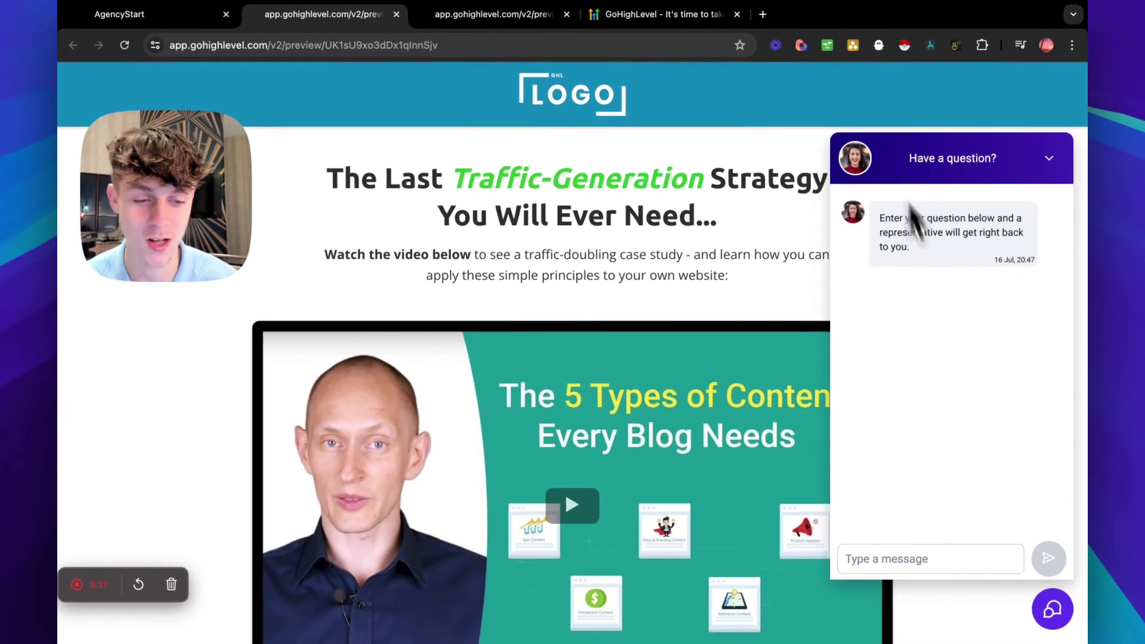
Step: Focus the chat's Type a message field and highlight the widget's welcome message
click(902, 559)
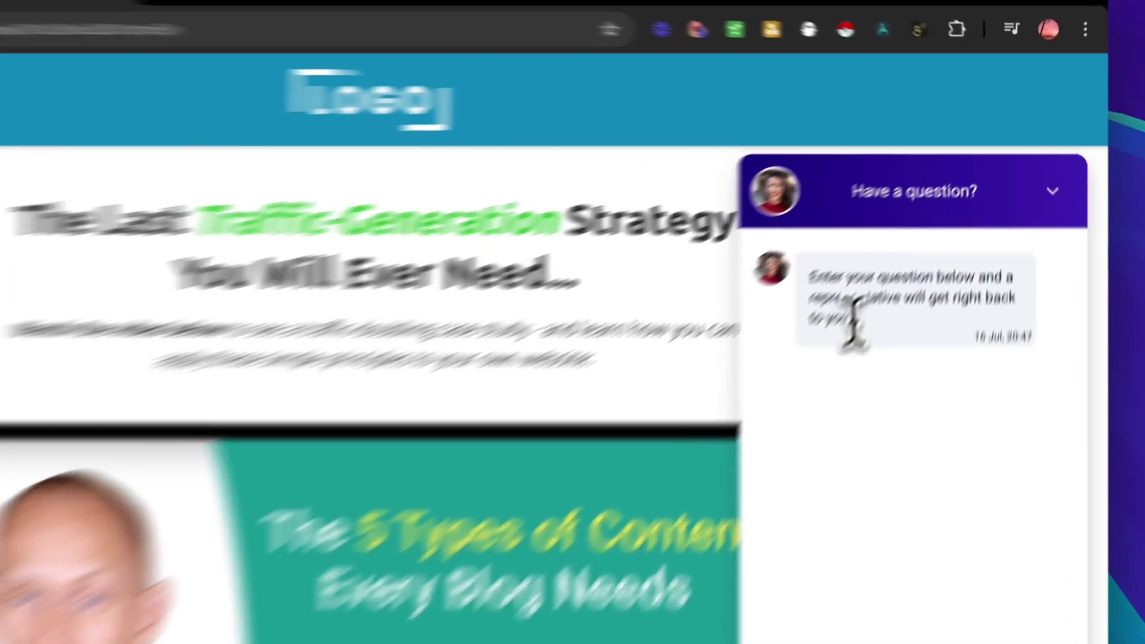
drag(909, 248, 936, 199)
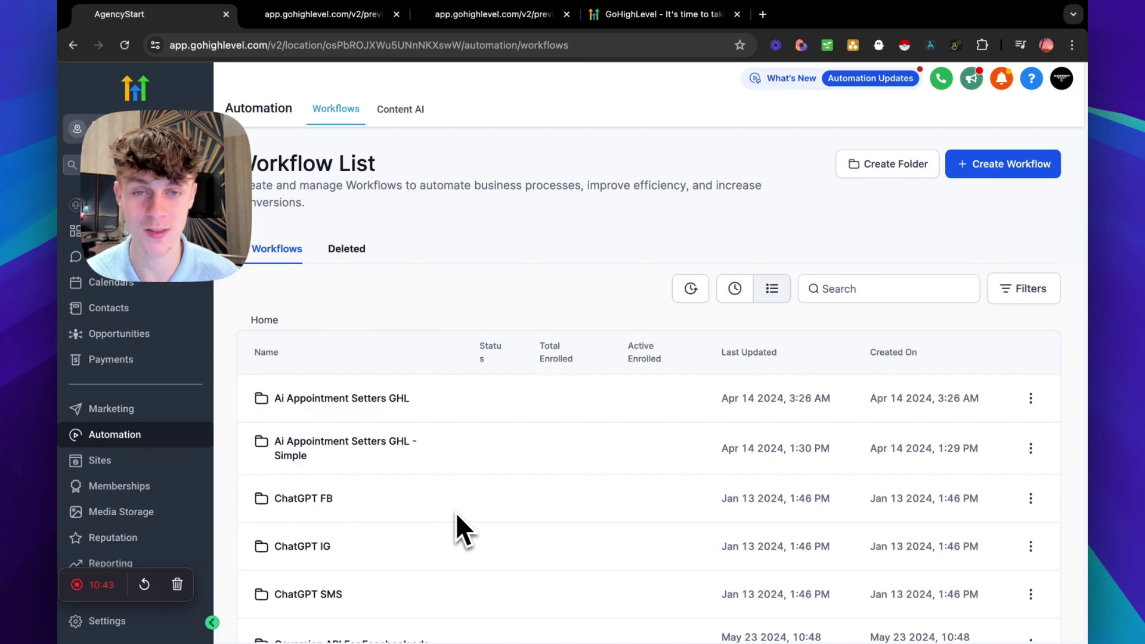
scroll(455, 528, down, 1)
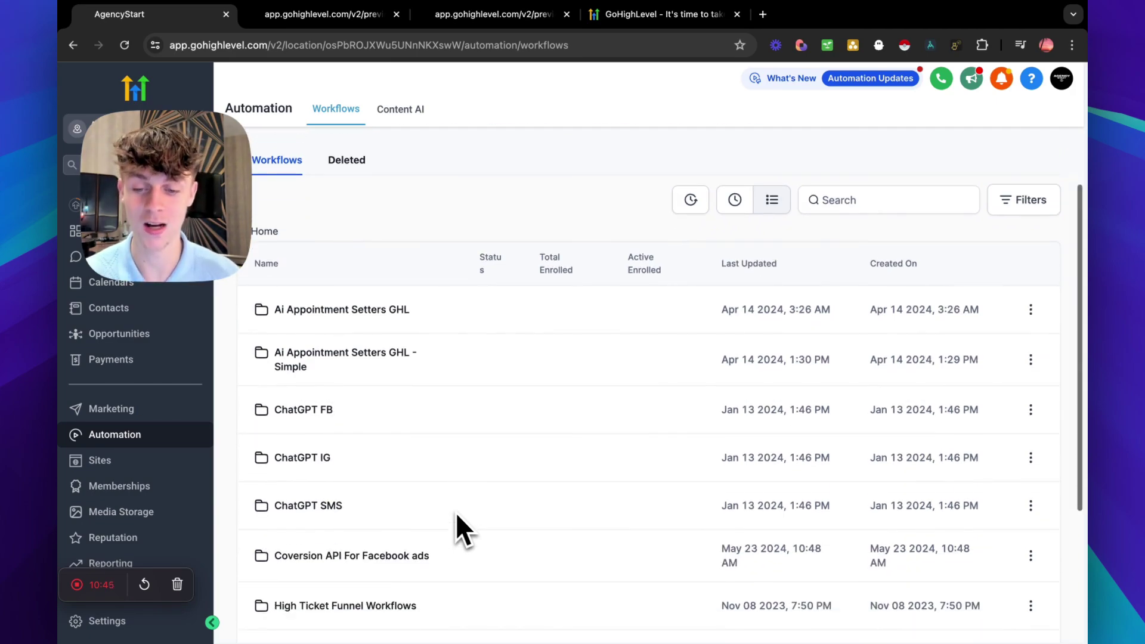
scroll(455, 529, down, 1)
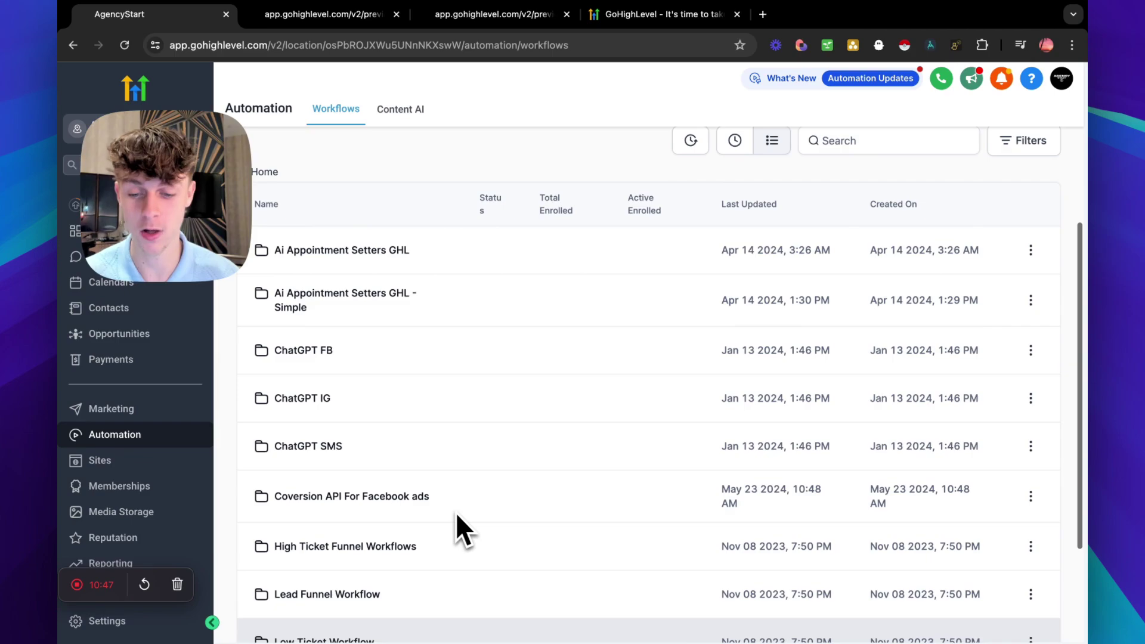
scroll(456, 528, down, 2)
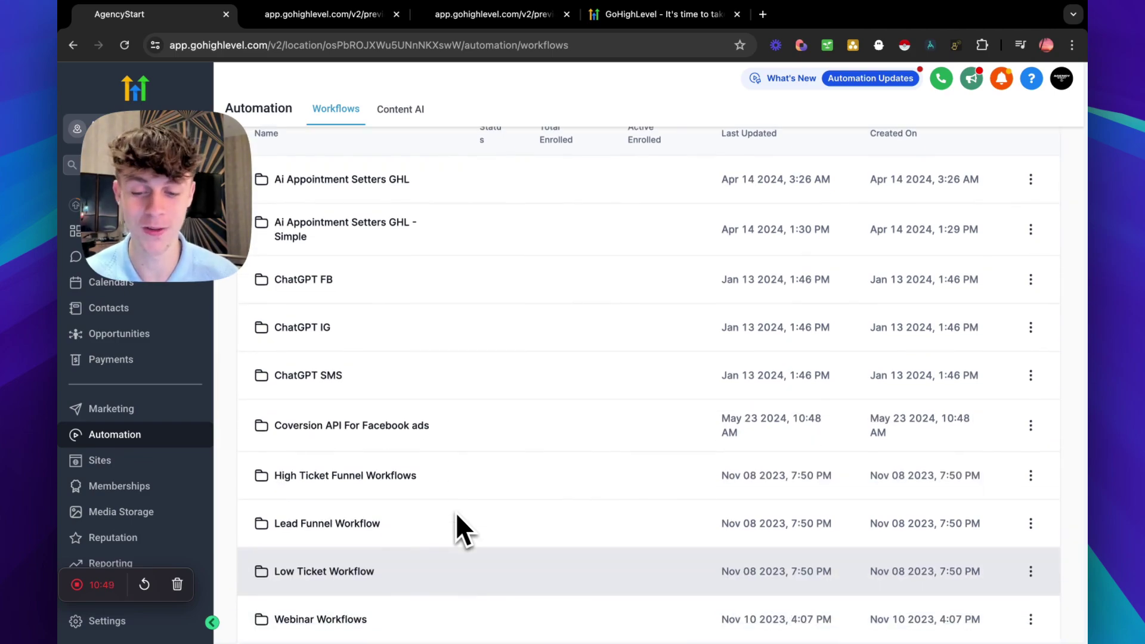
scroll(456, 517, down, 1)
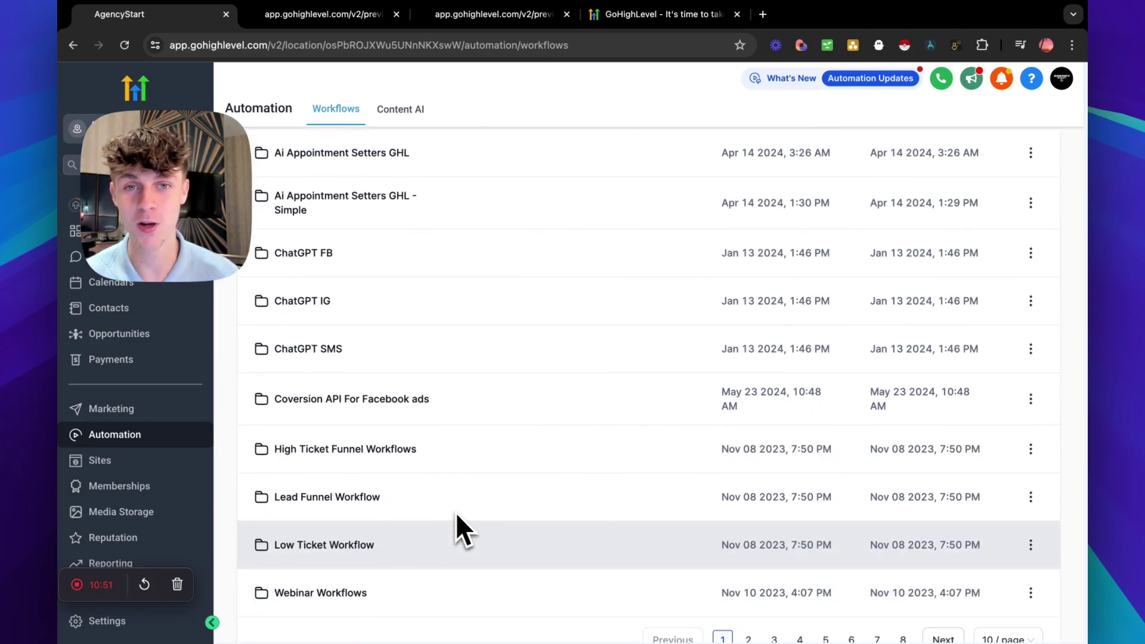